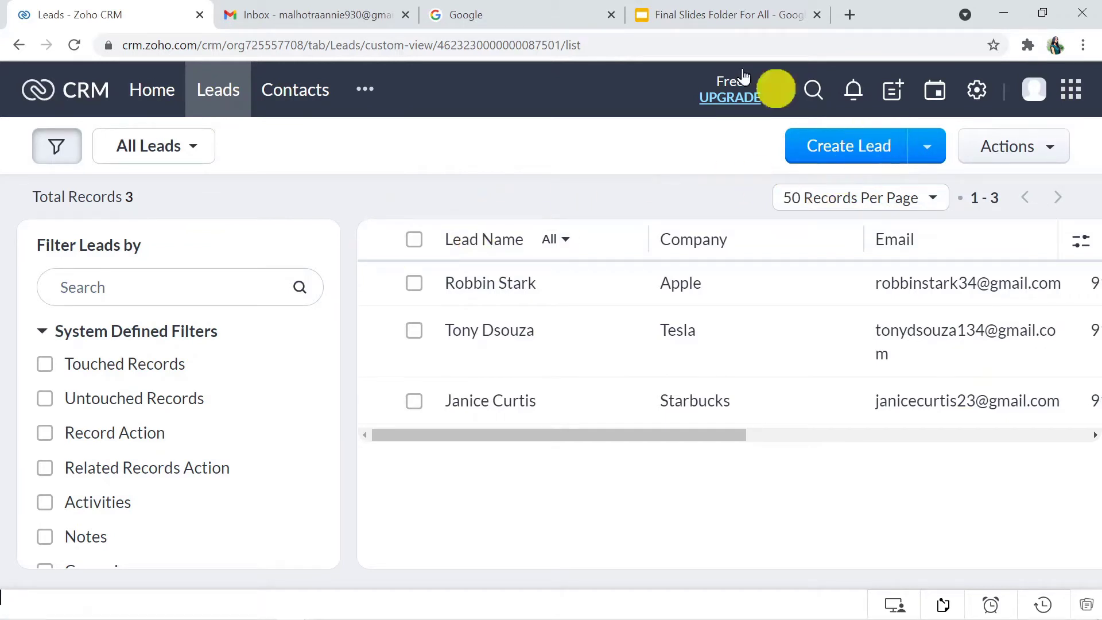
# Start a new Zoho CRM lead and enter the lead's first name, last name and company DLF
pyautogui.click(332, 8)
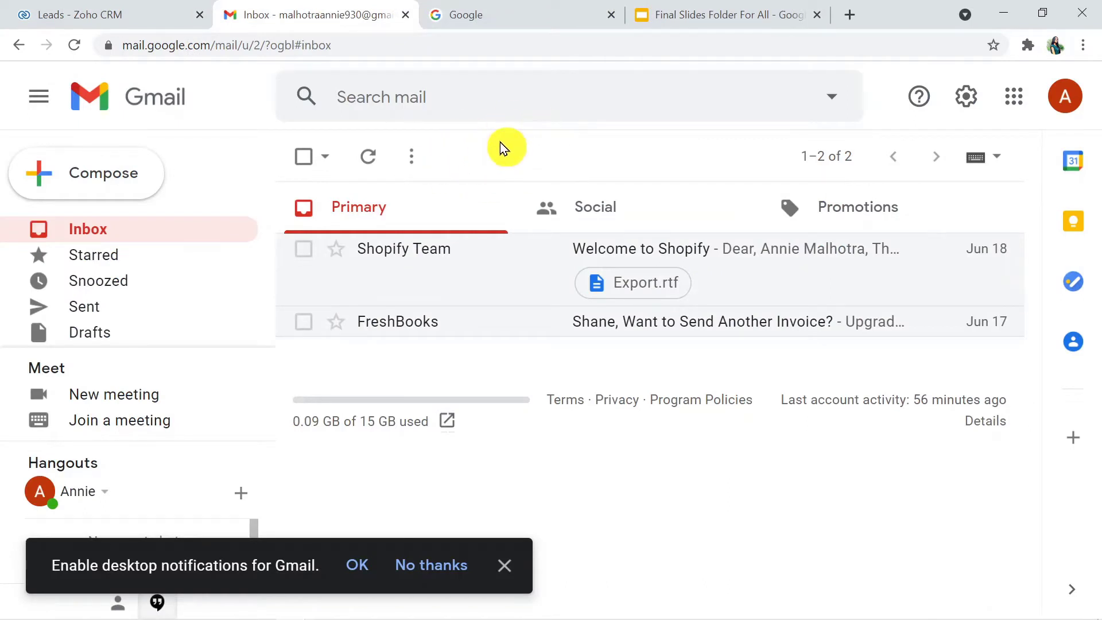
pyautogui.click(81, 8)
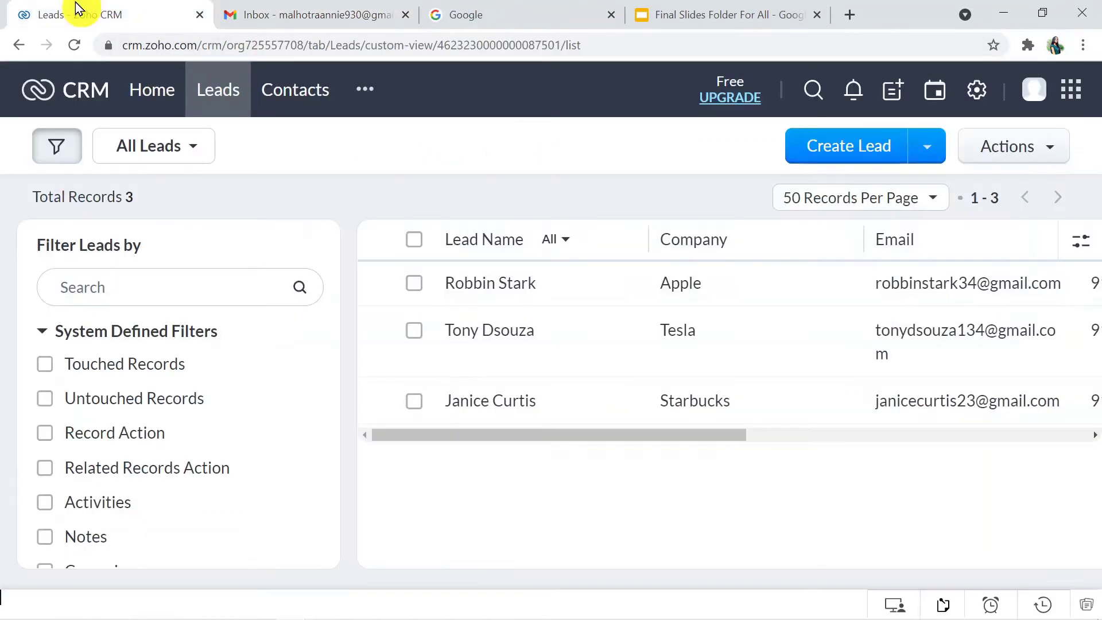
pyautogui.click(827, 147)
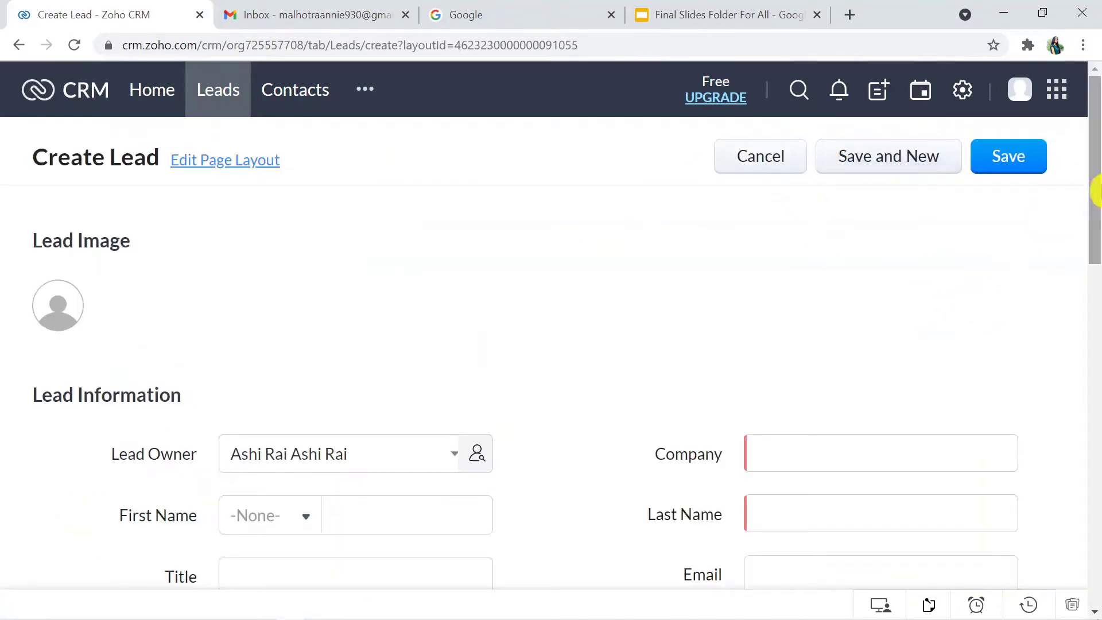
pyautogui.moveTo(1096, 201); pyautogui.dragTo(1093, 290)
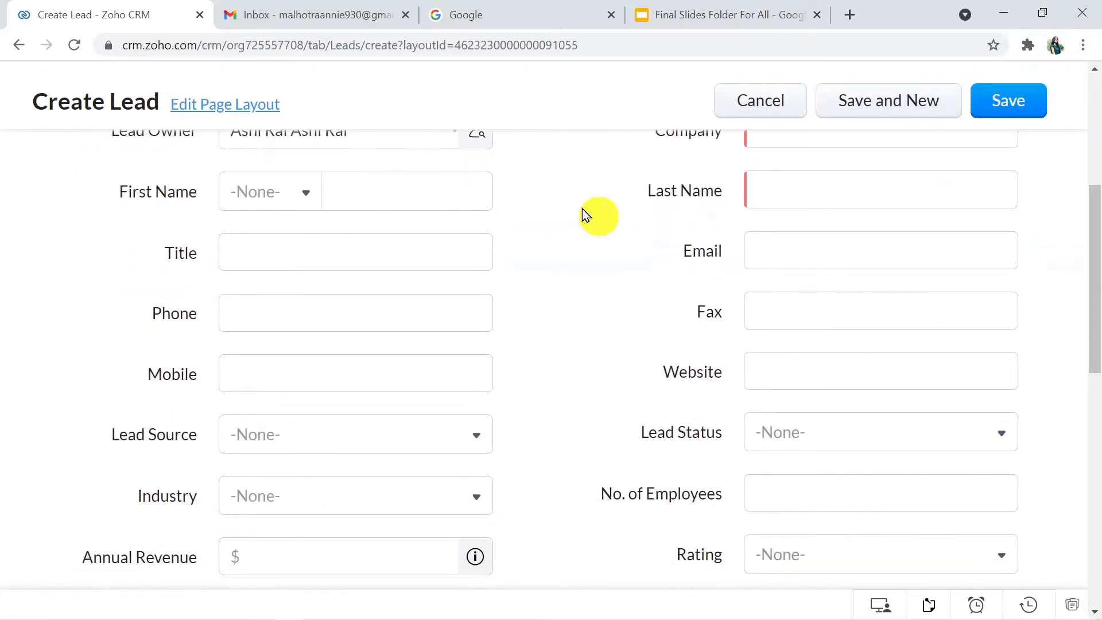
pyautogui.click(400, 196)
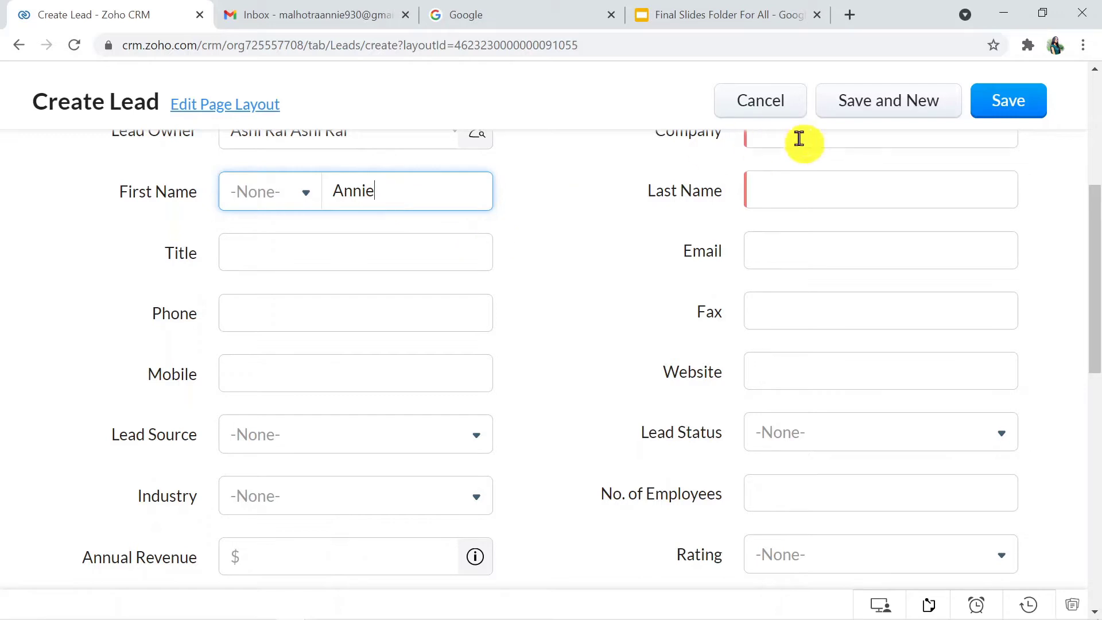
pyautogui.click(782, 205)
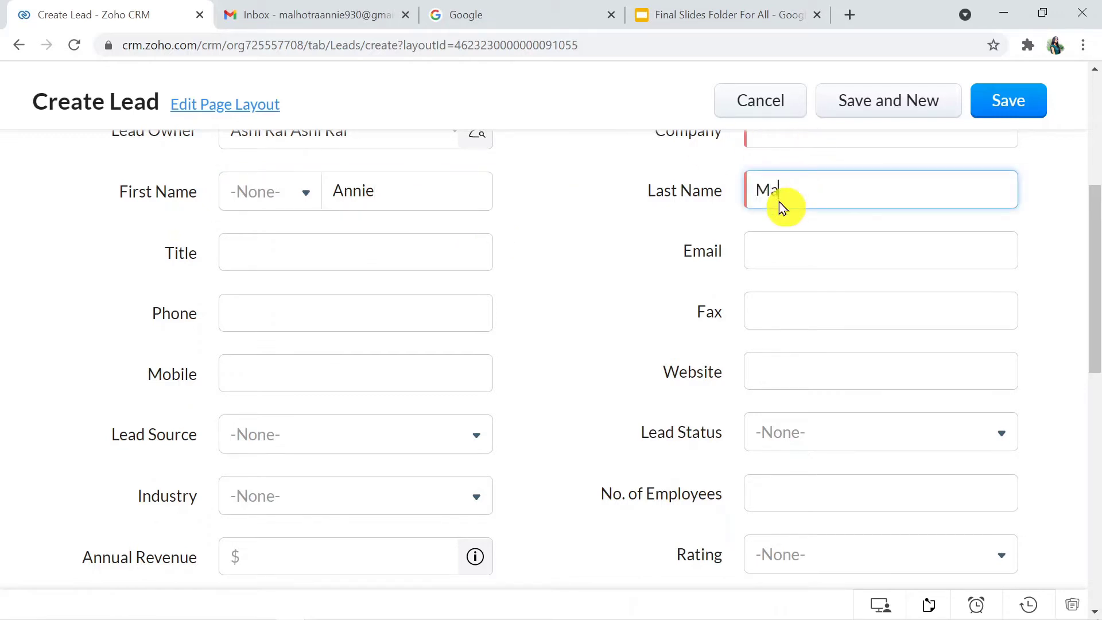
pyautogui.write('Malhotra')
pyautogui.click(771, 125)
pyautogui.click(772, 143)
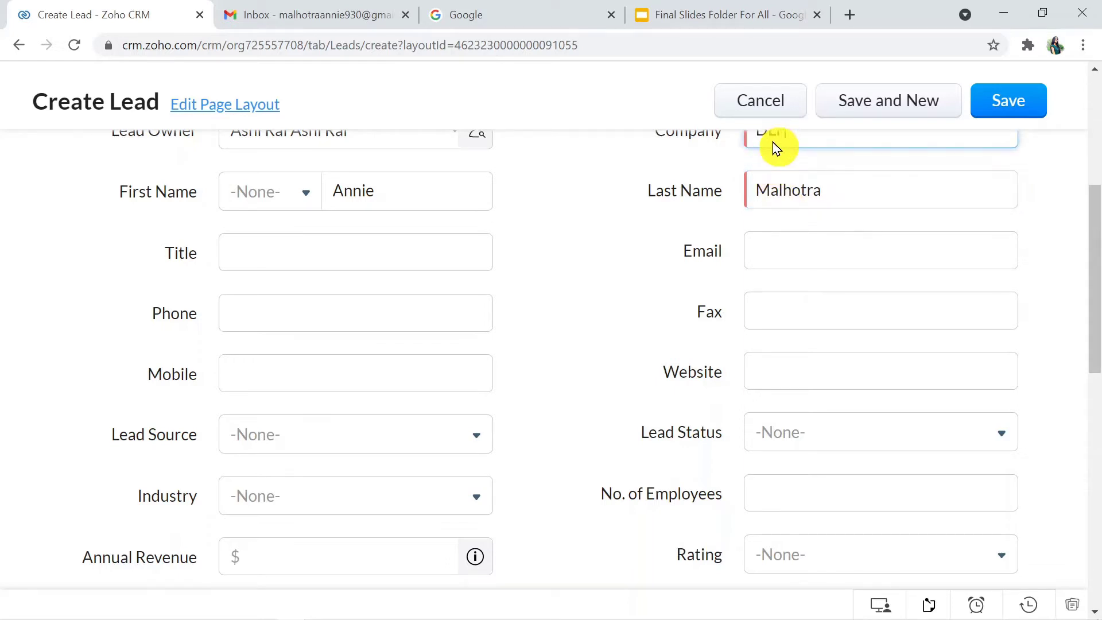
# Set the lead's title to Product manager and enter their mobile number and e-mail address
pyautogui.click(341, 253)
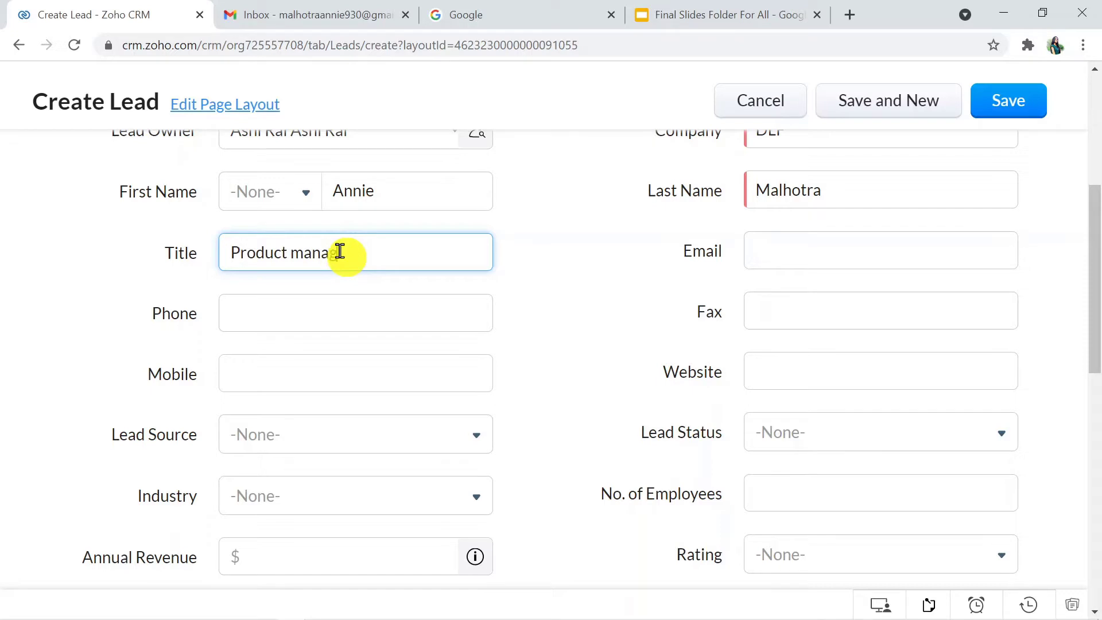
pyautogui.write('Product manager')
pyautogui.click(303, 367)
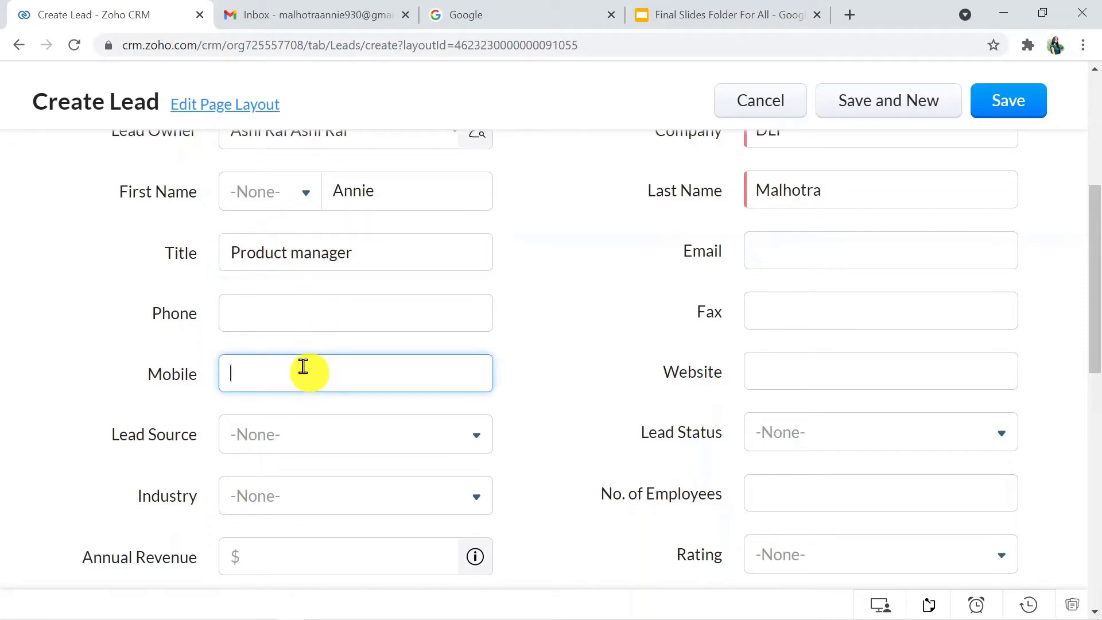
pyautogui.click(817, 245)
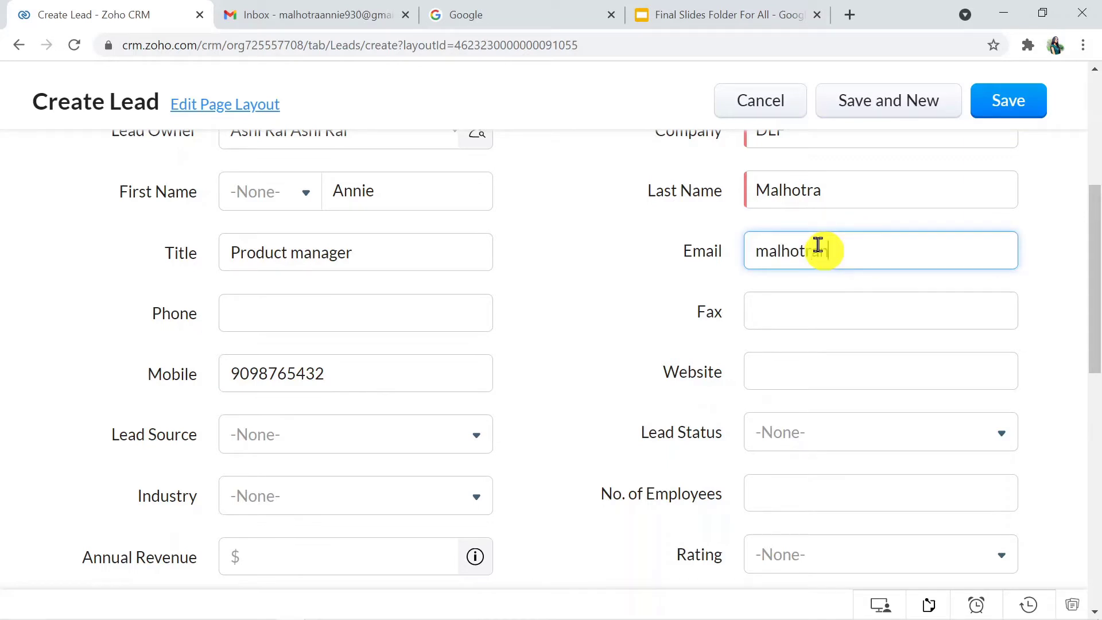
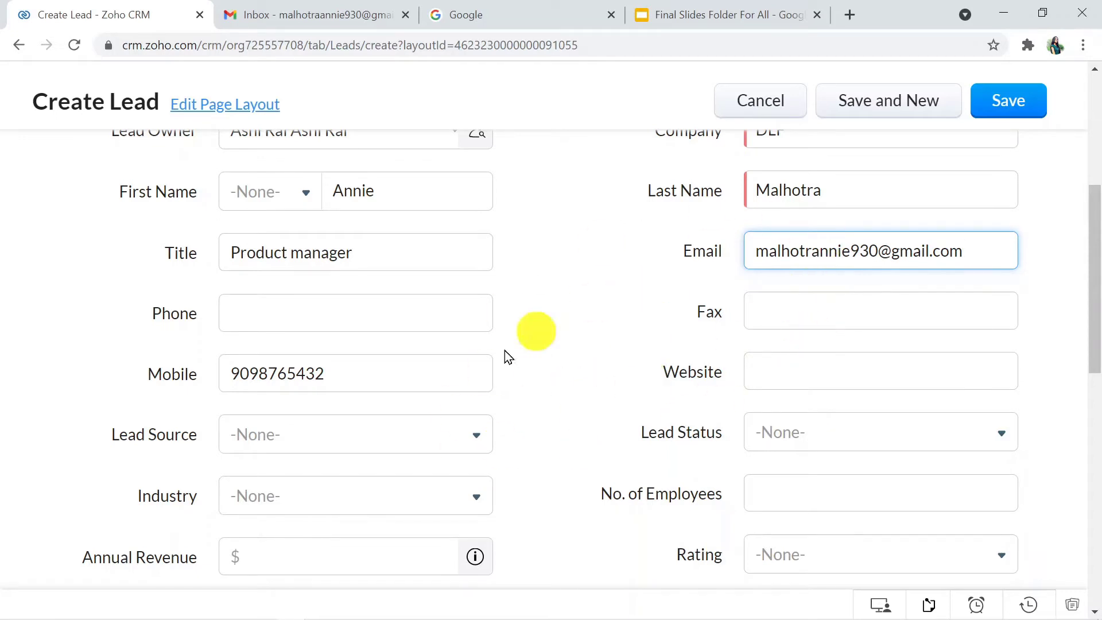
# Save the new lead and switch to the Gmail inbox
pyautogui.moveTo(1097, 344); pyautogui.dragTo(1094, 308)
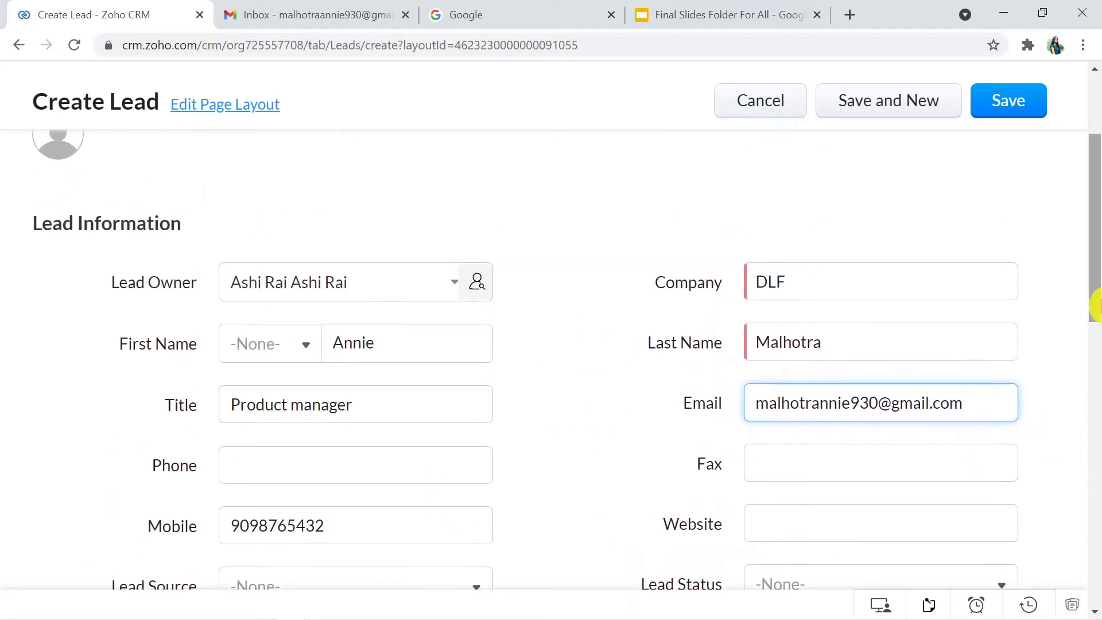
pyautogui.click(1024, 110)
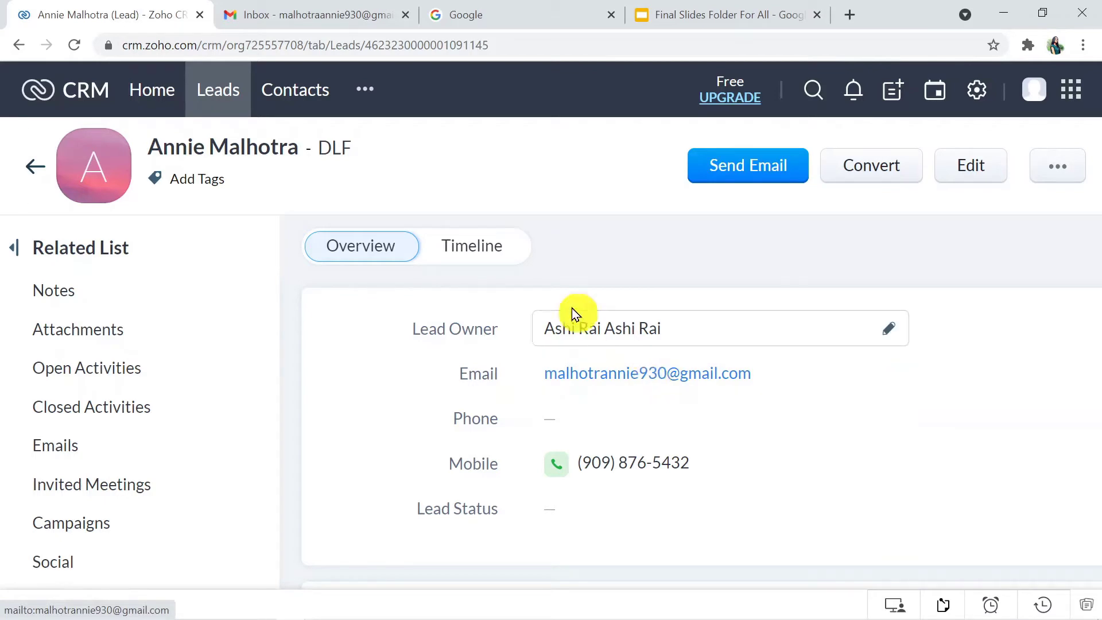
pyautogui.click(317, 17)
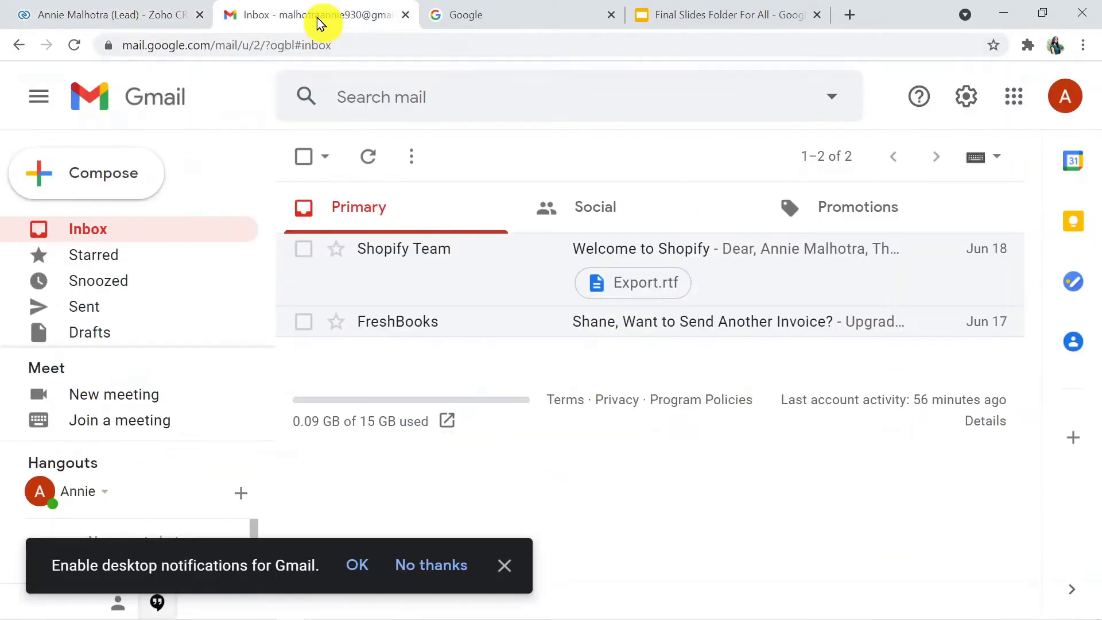
# Reload Gmail to read the Lead Created email, then close the Final Slides tab for Google
pyautogui.click(337, 41)
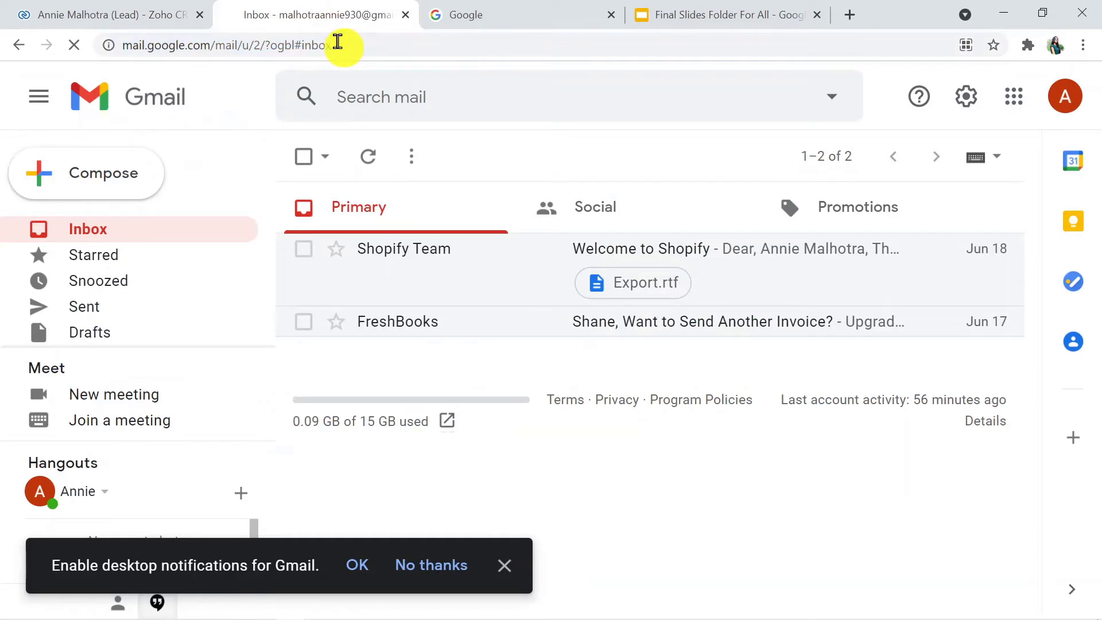
pyautogui.press('Return')
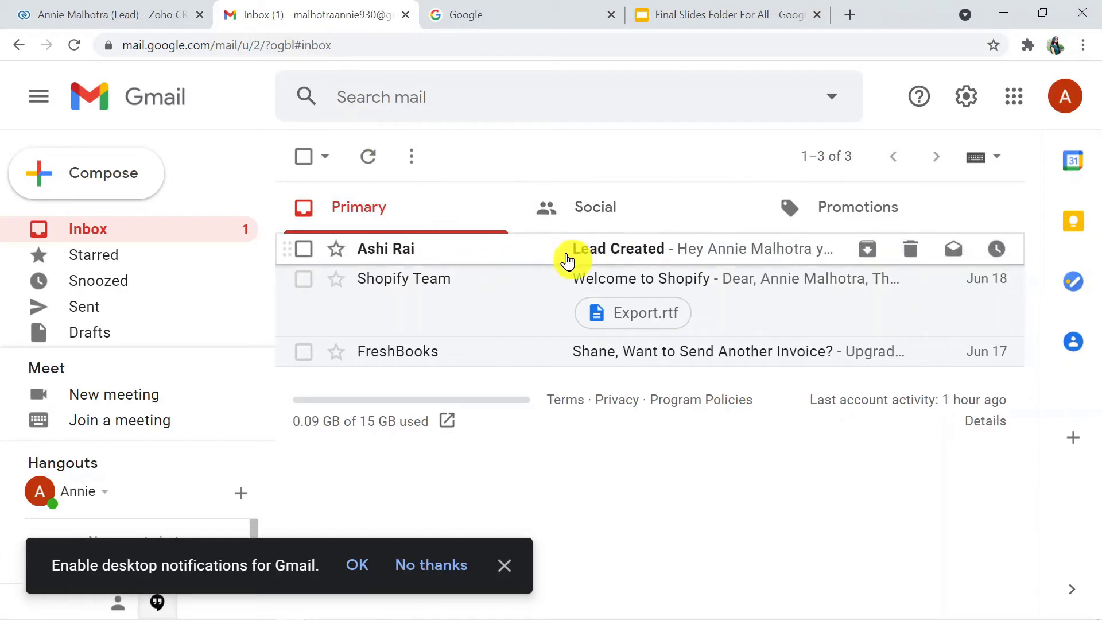
pyautogui.click(567, 261)
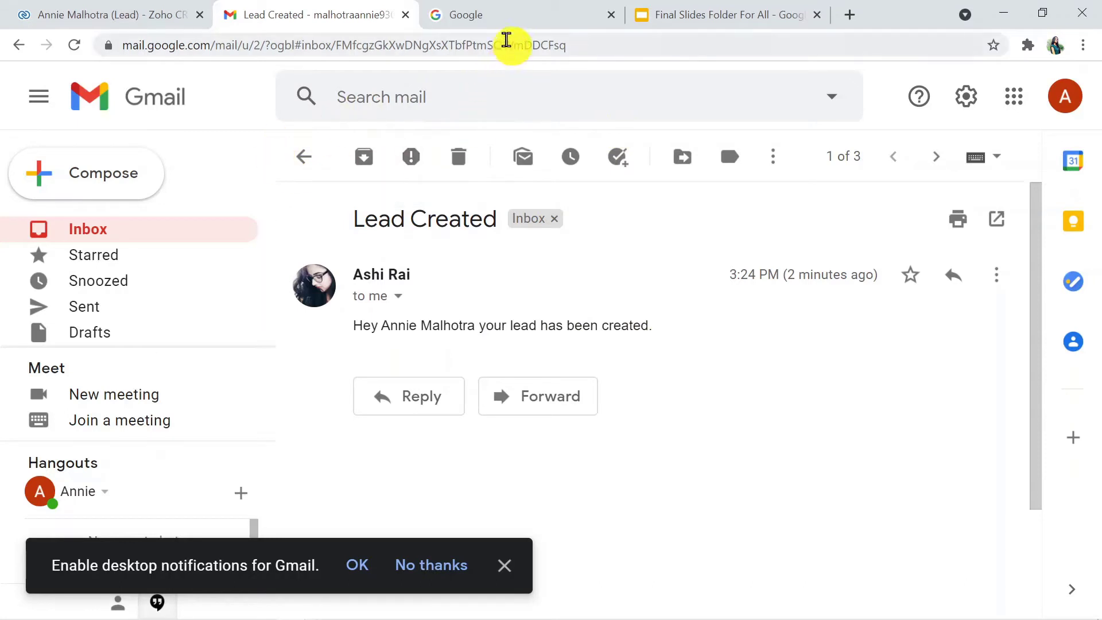
pyautogui.click(819, 15)
pyautogui.click(495, 12)
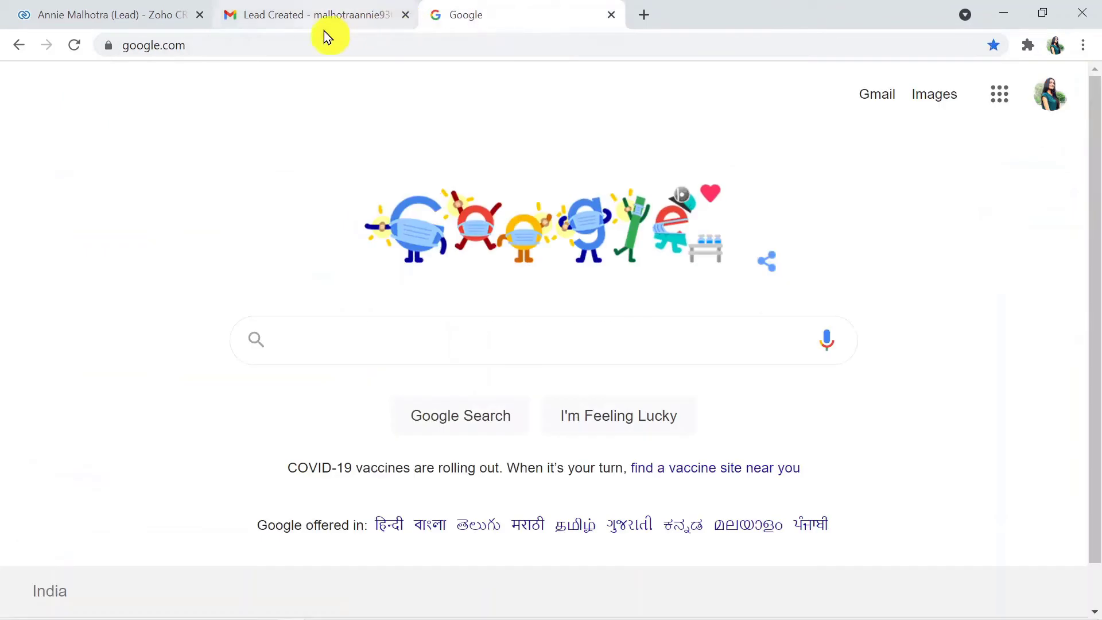
# Go to pabbly.com, open the Pabbly Connect product page and sign in to All Apps
pyautogui.click(316, 51)
pyautogui.write('pabbly')
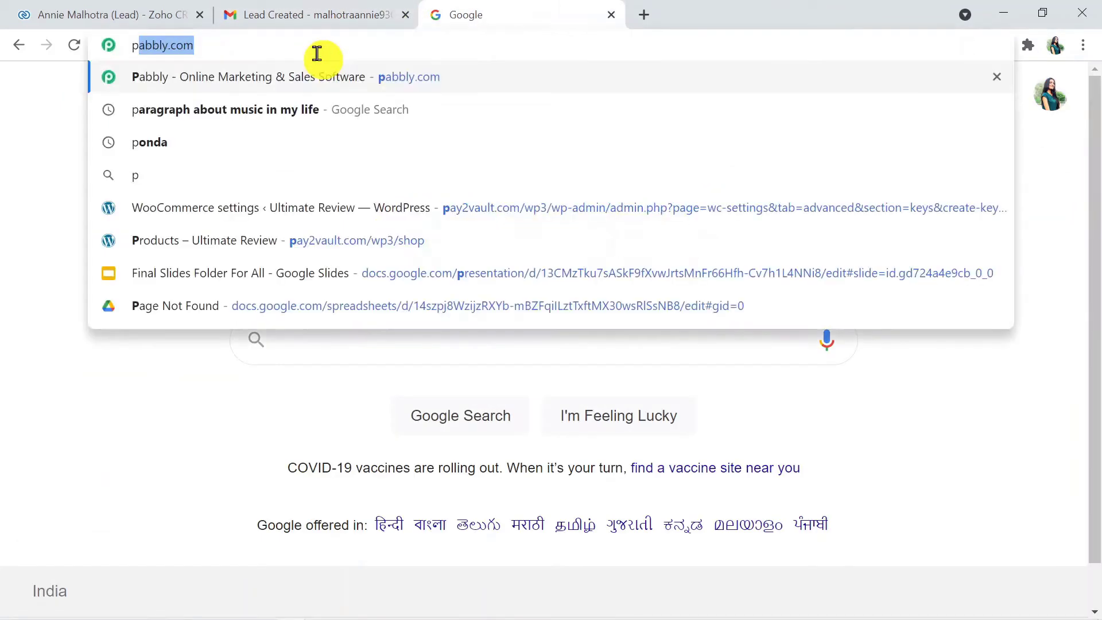
pyautogui.write('.com')
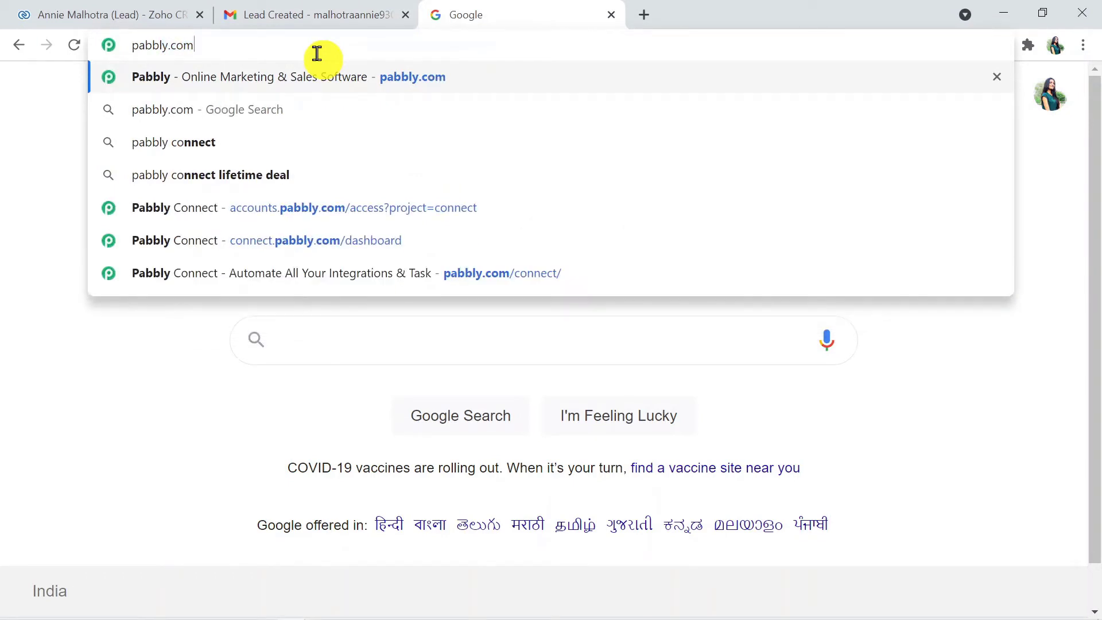
pyautogui.press('Return')
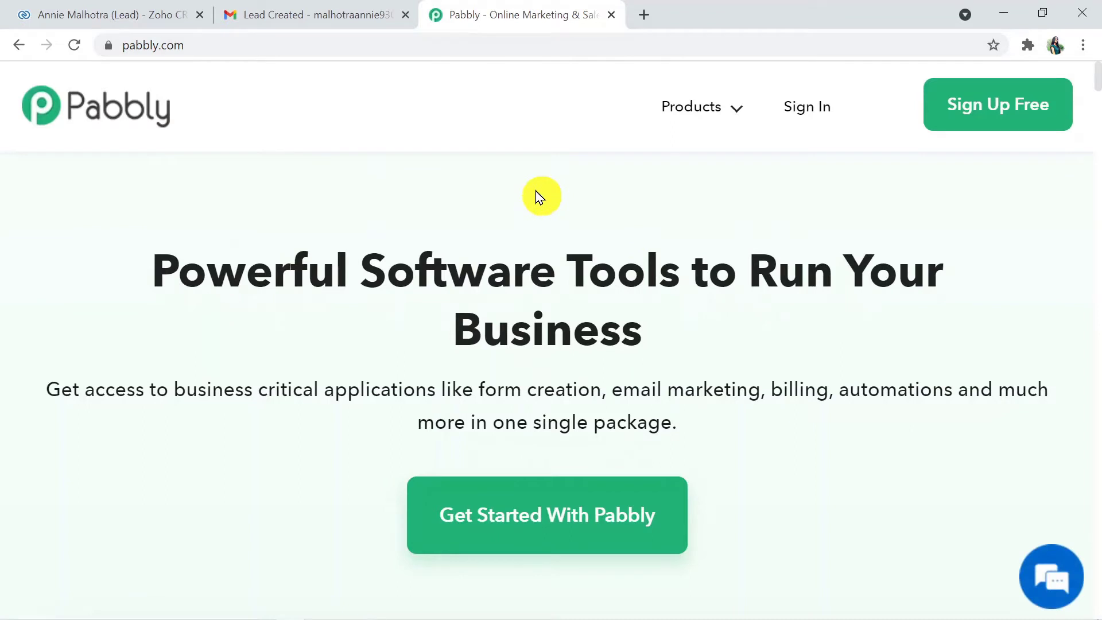
pyautogui.moveTo(696, 113)
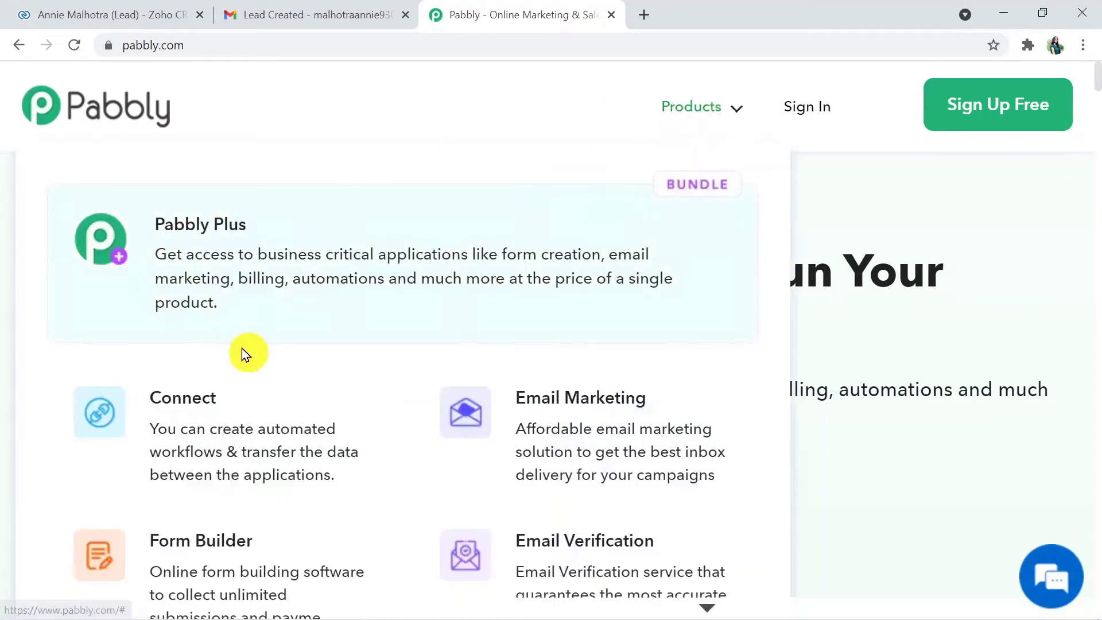
pyautogui.click(245, 413)
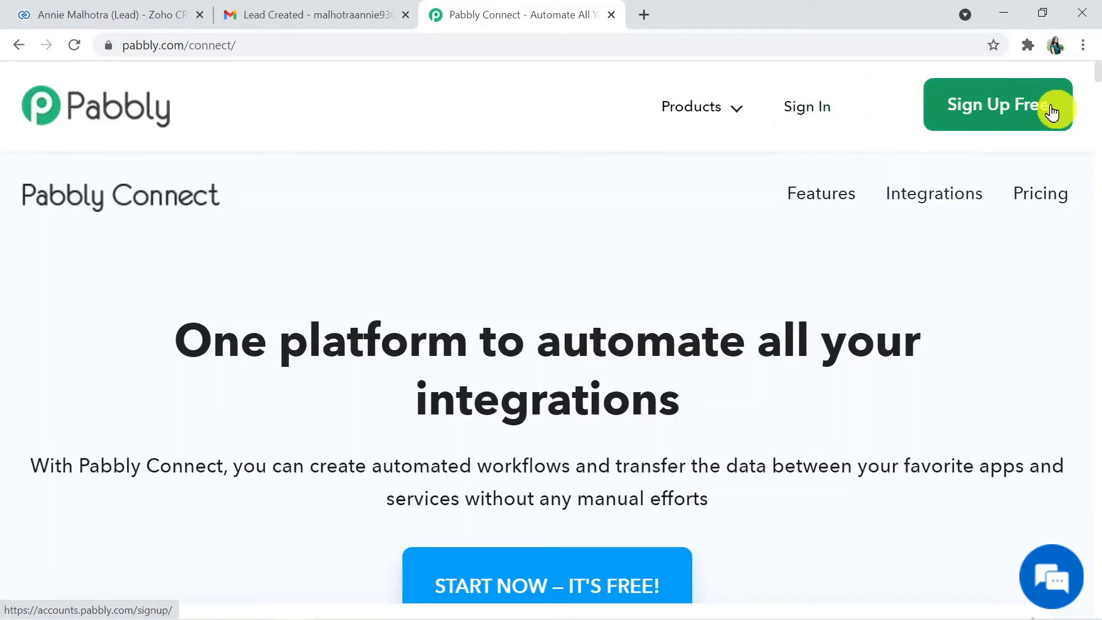
pyautogui.click(806, 114)
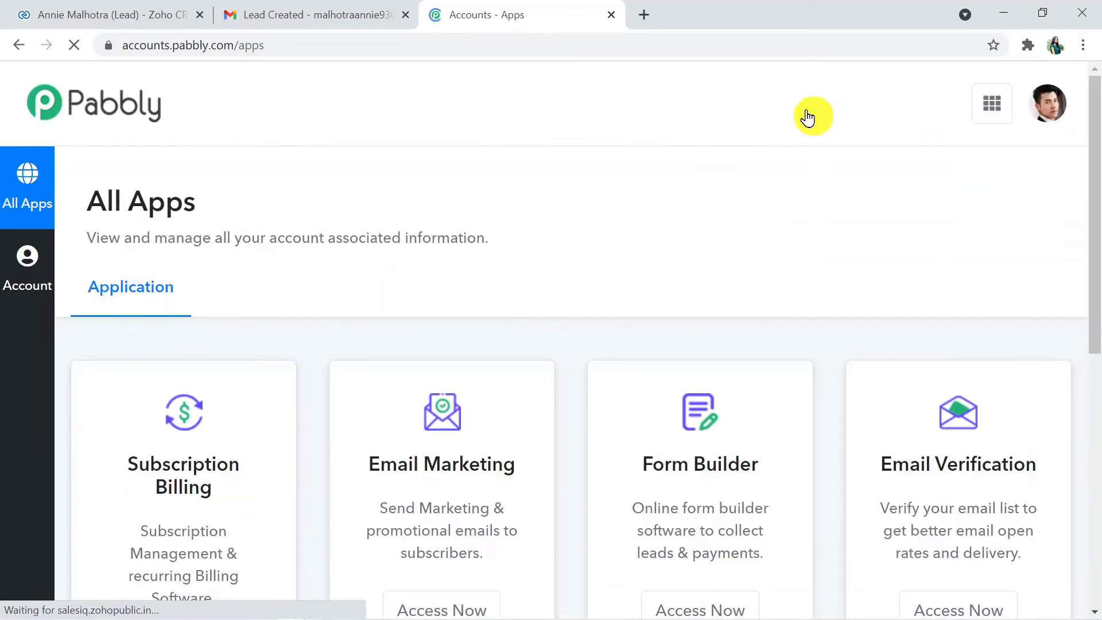
# Open Pabbly Connect from All Apps and create a workflow named 'Zoho CRM to Gmail'
pyautogui.moveTo(1093, 184); pyautogui.dragTo(1096, 398)
pyautogui.click(196, 538)
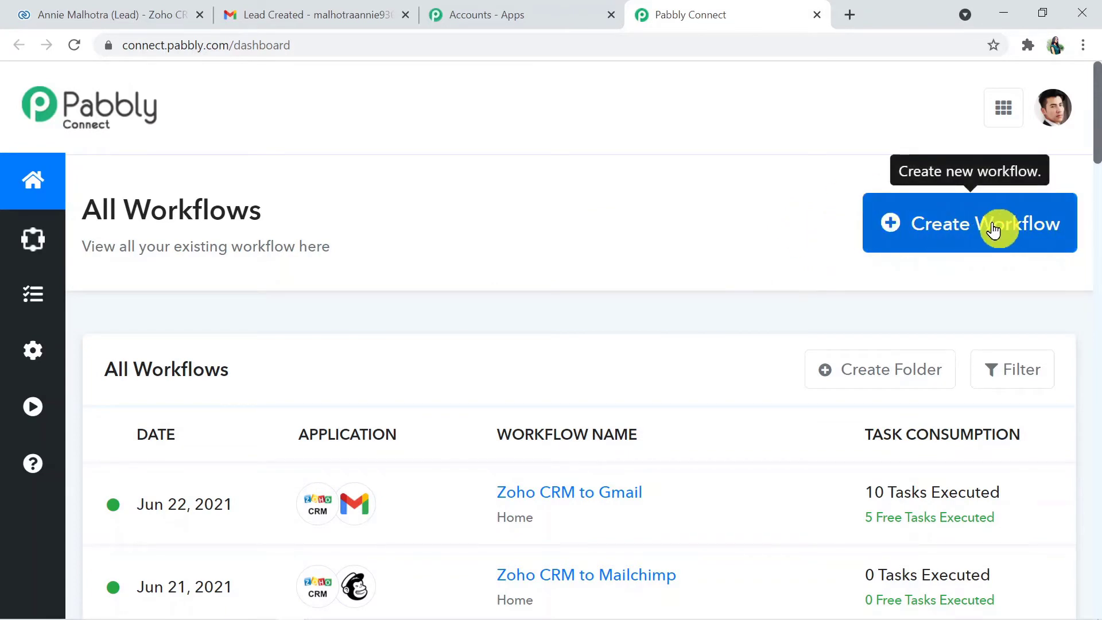
pyautogui.click(961, 228)
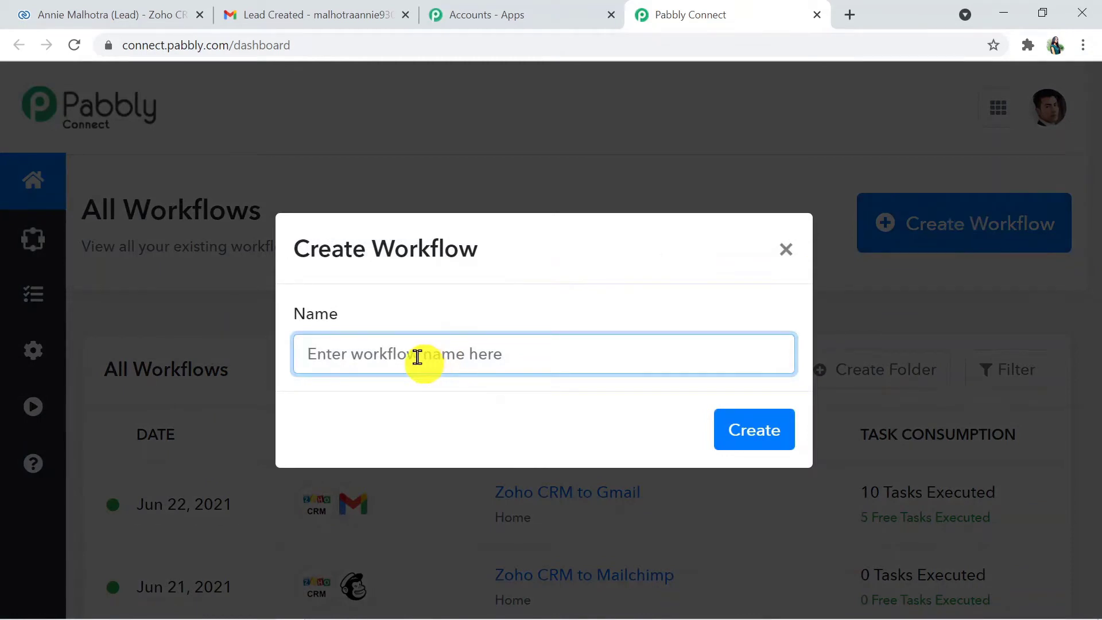
pyautogui.write('Zoho ')
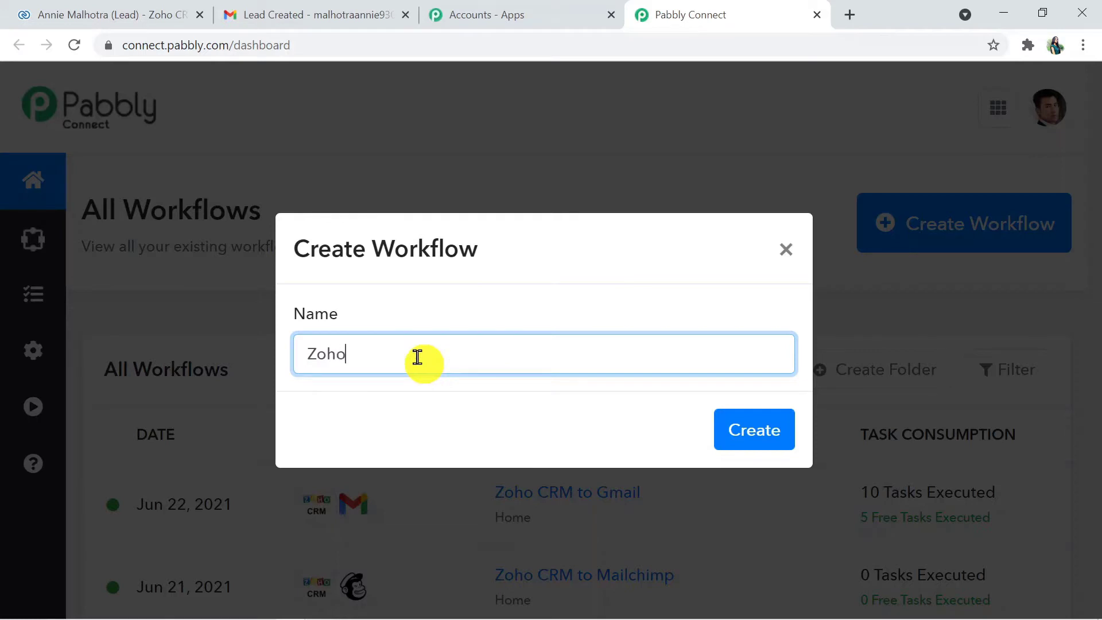
pyautogui.write('CRM')
pyautogui.press('capslock')
pyautogui.write('to Gmail')
pyautogui.click(759, 424)
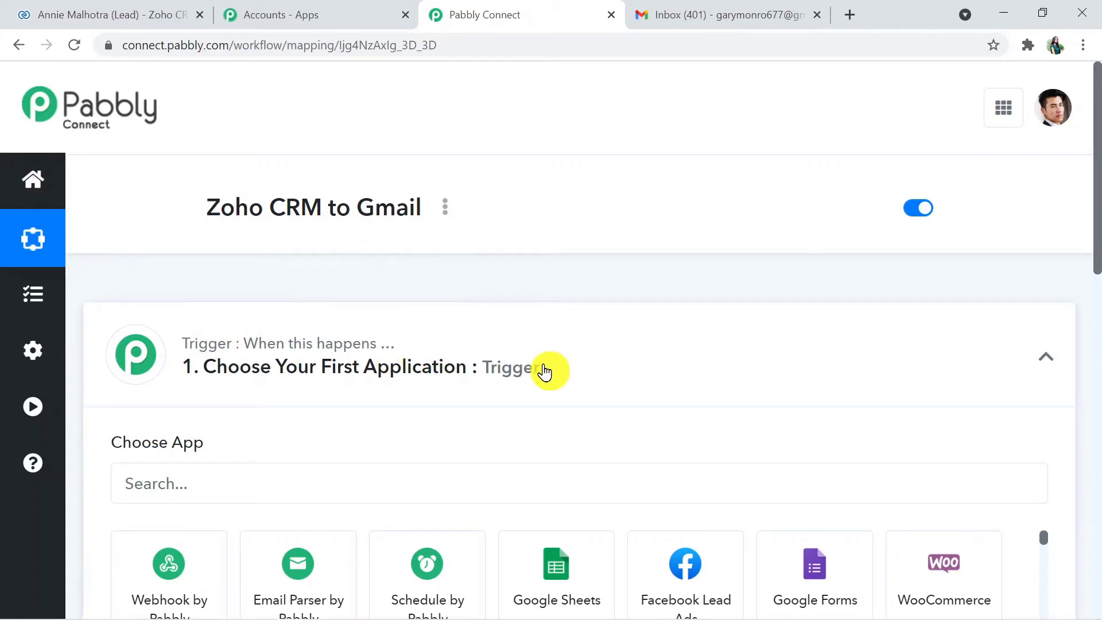
pyautogui.click(617, 369)
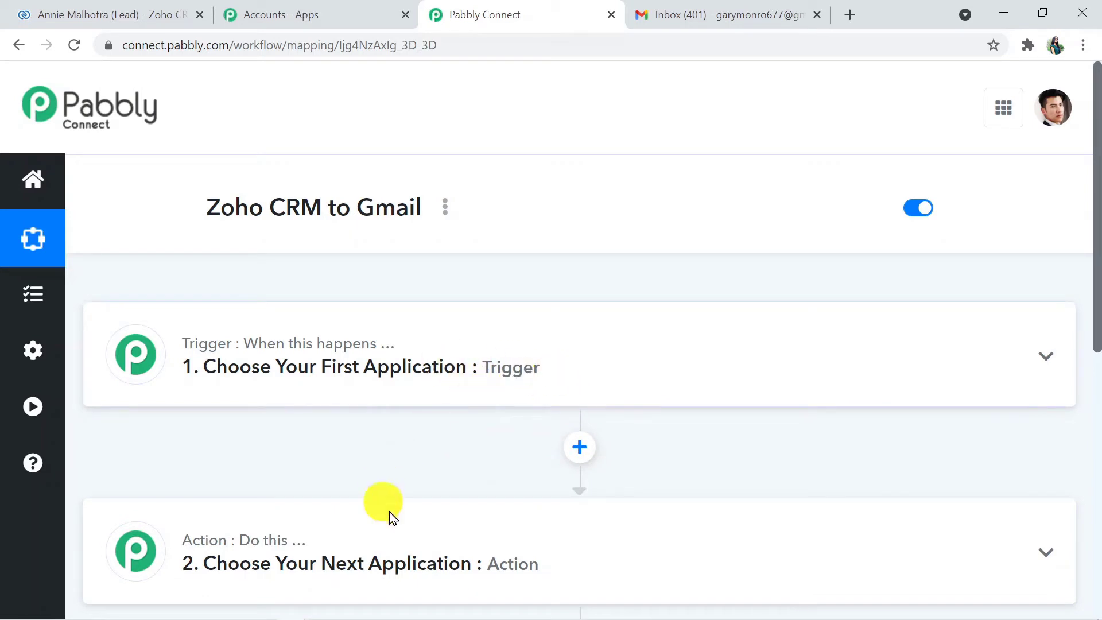
pyautogui.click(499, 574)
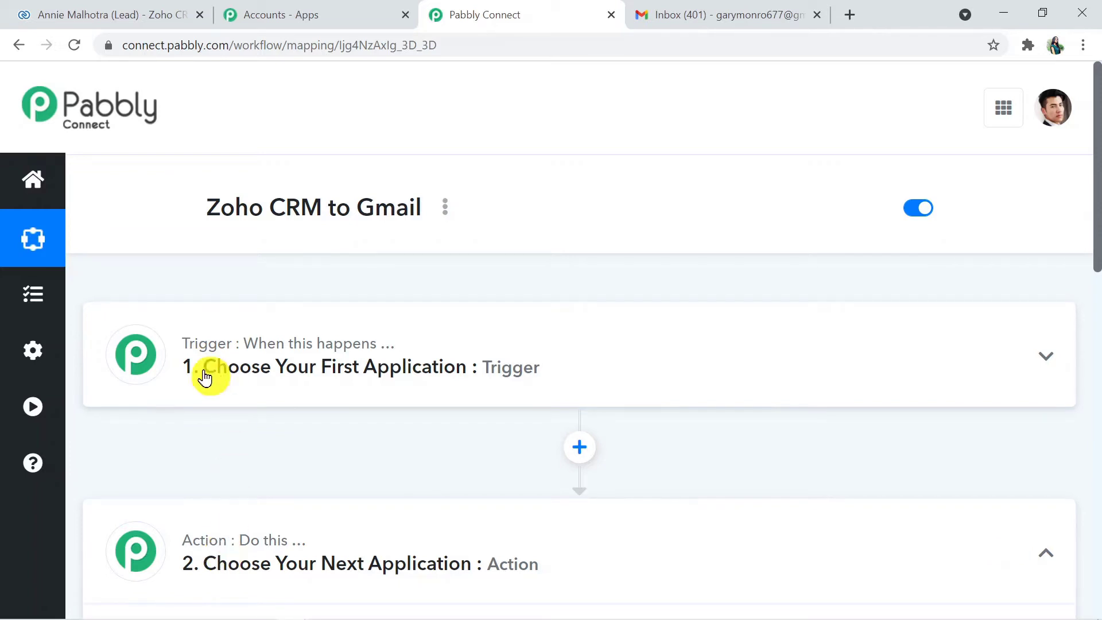
pyautogui.moveTo(225, 552)
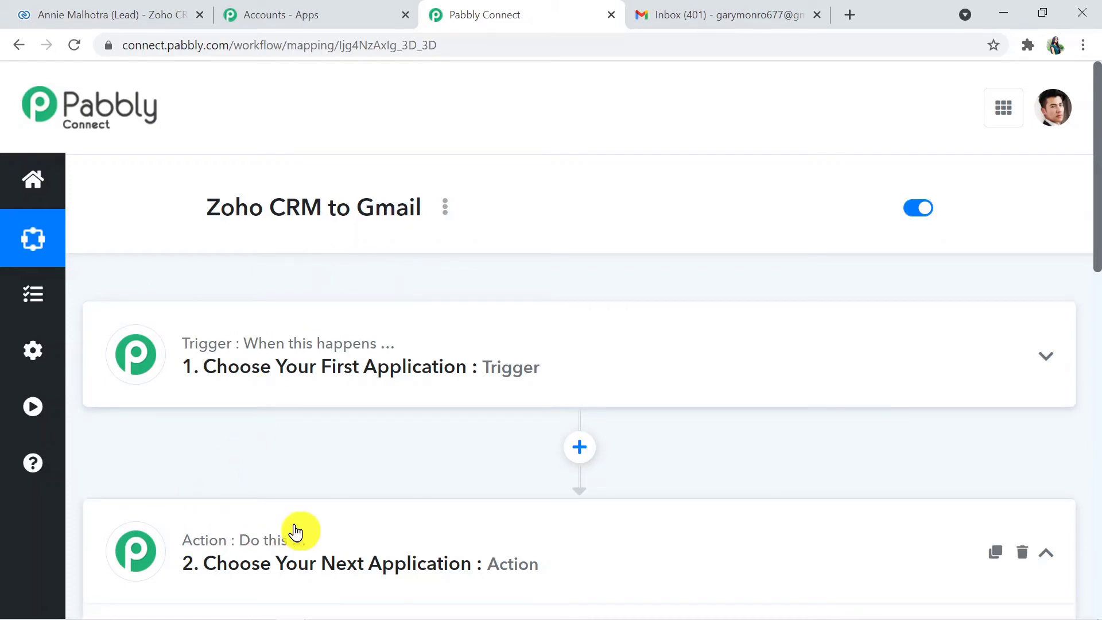
pyautogui.moveTo(1099, 240); pyautogui.dragTo(1099, 282)
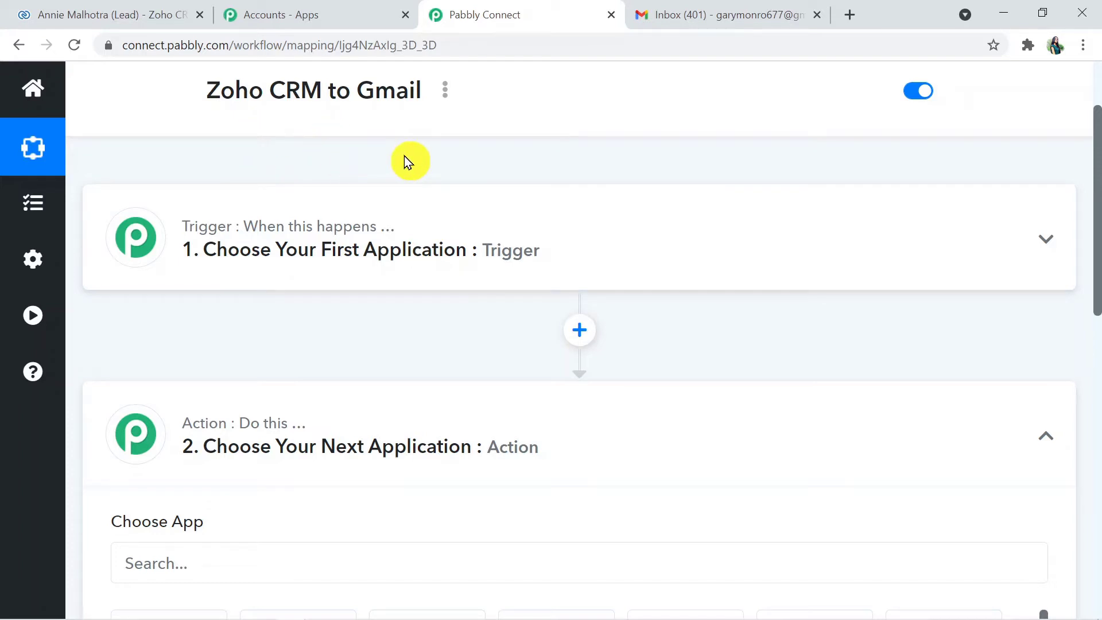
pyautogui.scroll(-1, 1096, 195)
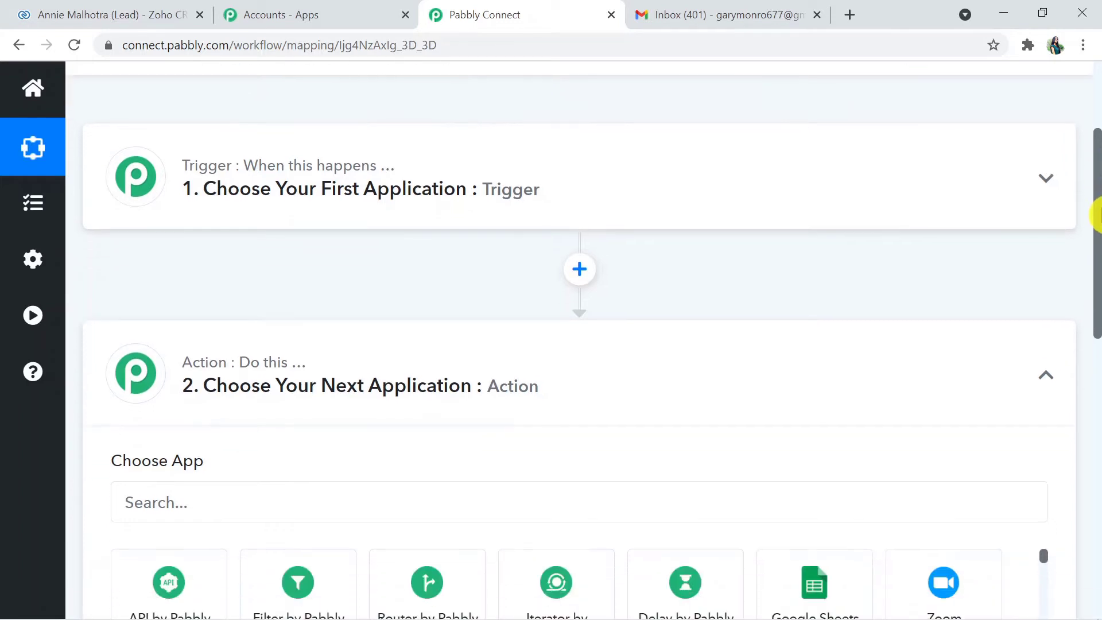
pyautogui.click(468, 202)
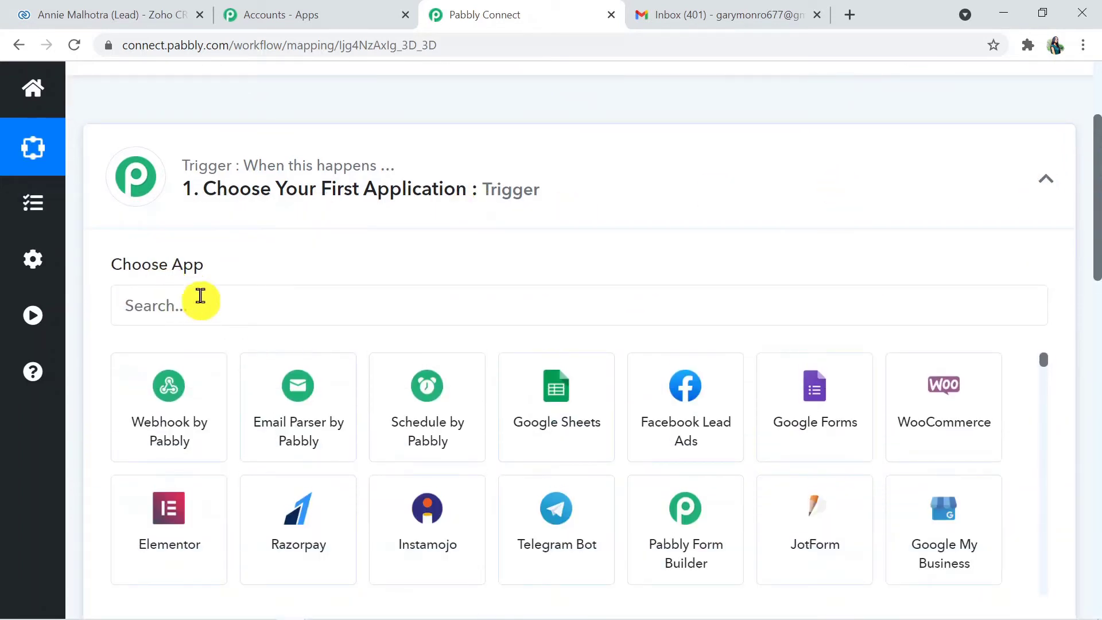
# Set the trigger app to Zoho CRM with the New Module Entry event, then show the Zoho CRM tab
pyautogui.click(183, 303)
pyautogui.write('zoho')
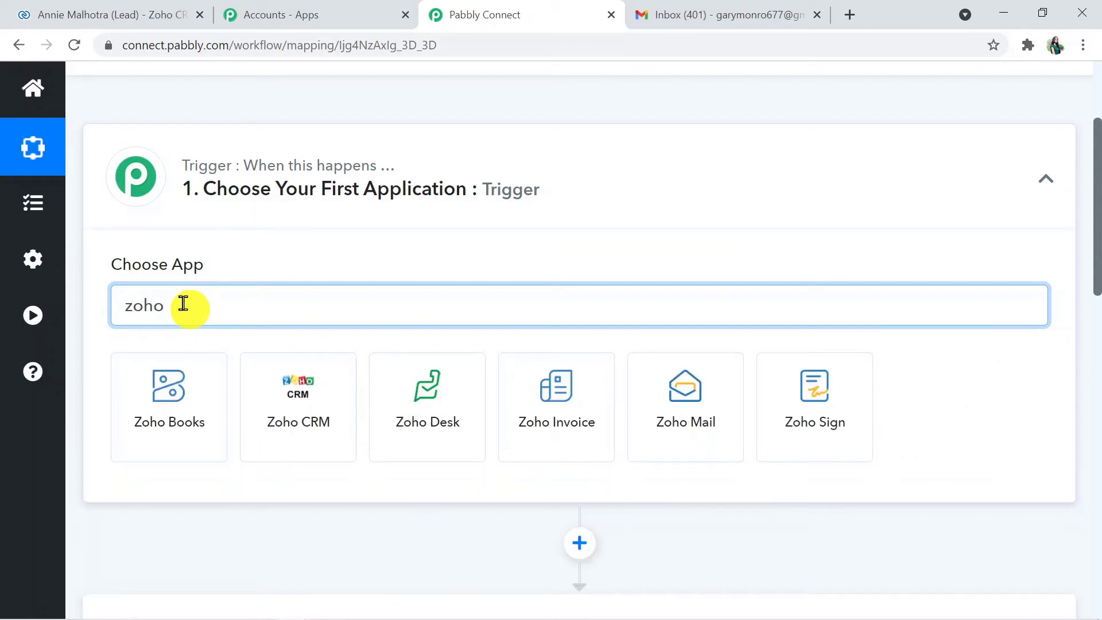
pyautogui.click(281, 384)
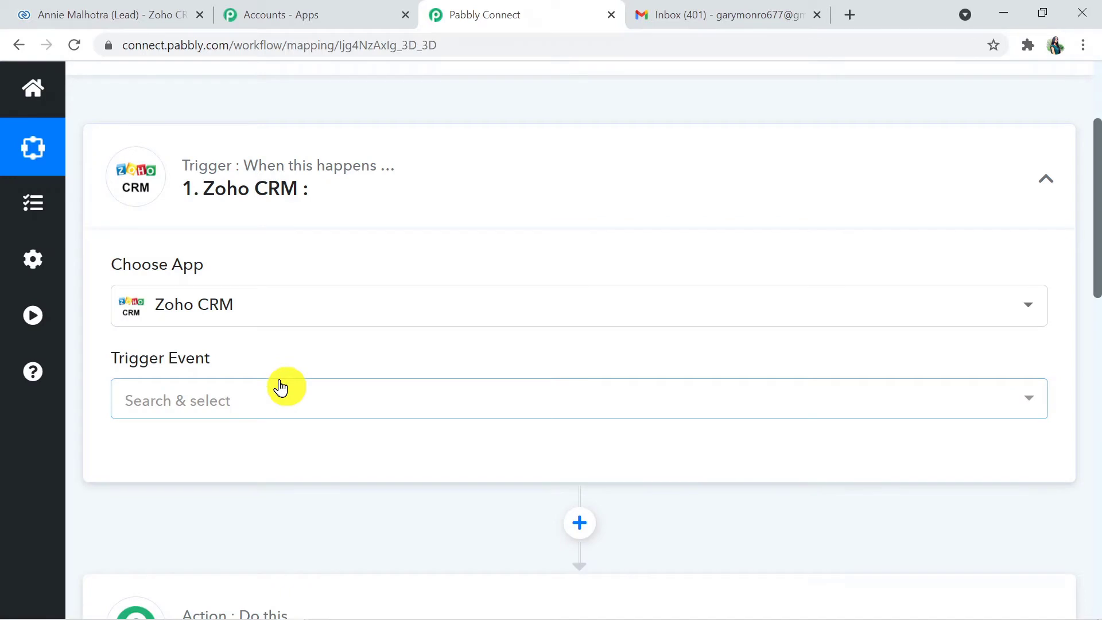
pyautogui.click(241, 394)
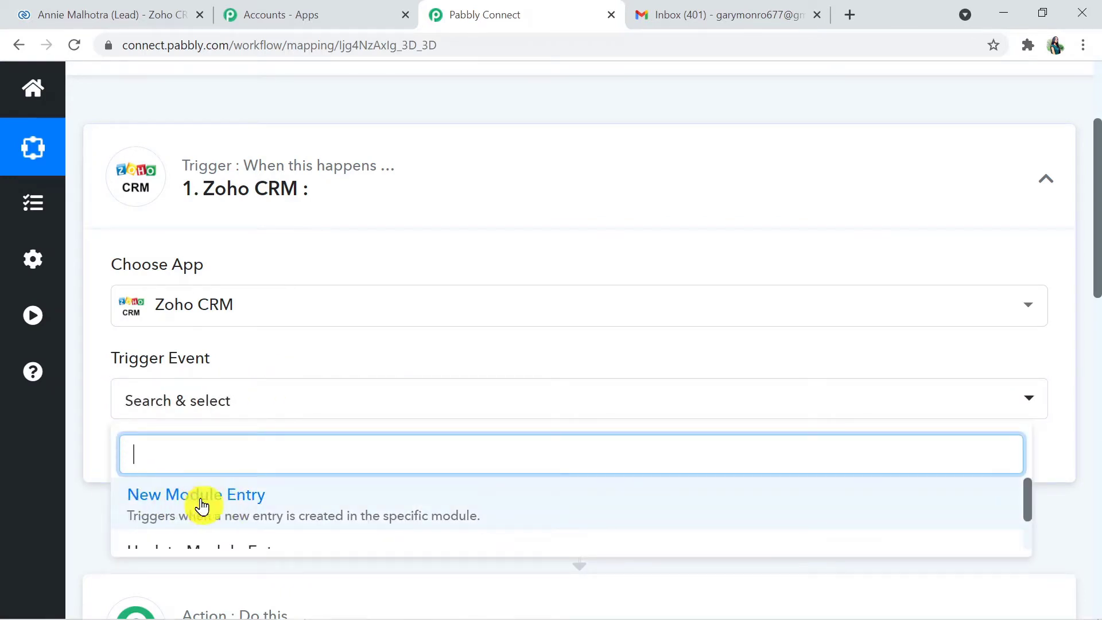
pyautogui.click(225, 501)
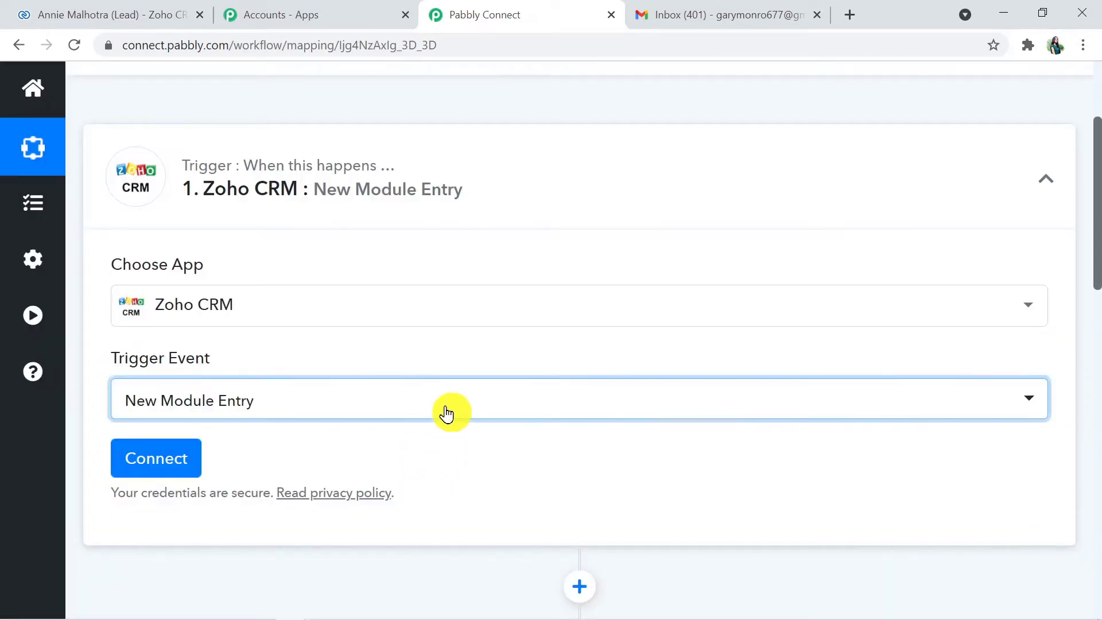
pyautogui.click(446, 414)
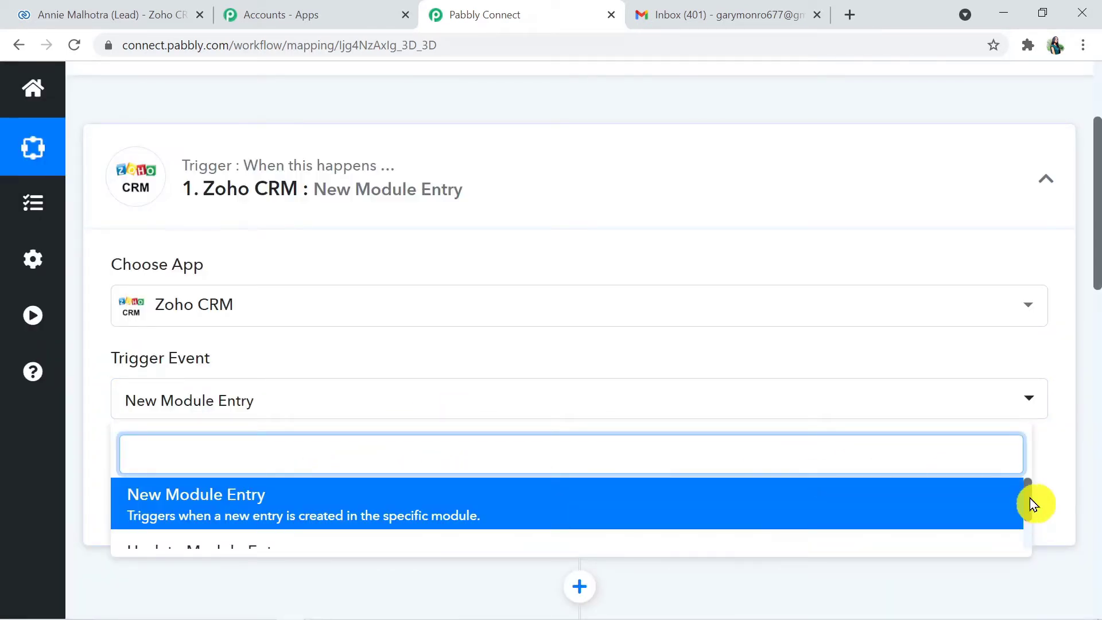
pyautogui.moveTo(1028, 497); pyautogui.dragTo(1028, 511)
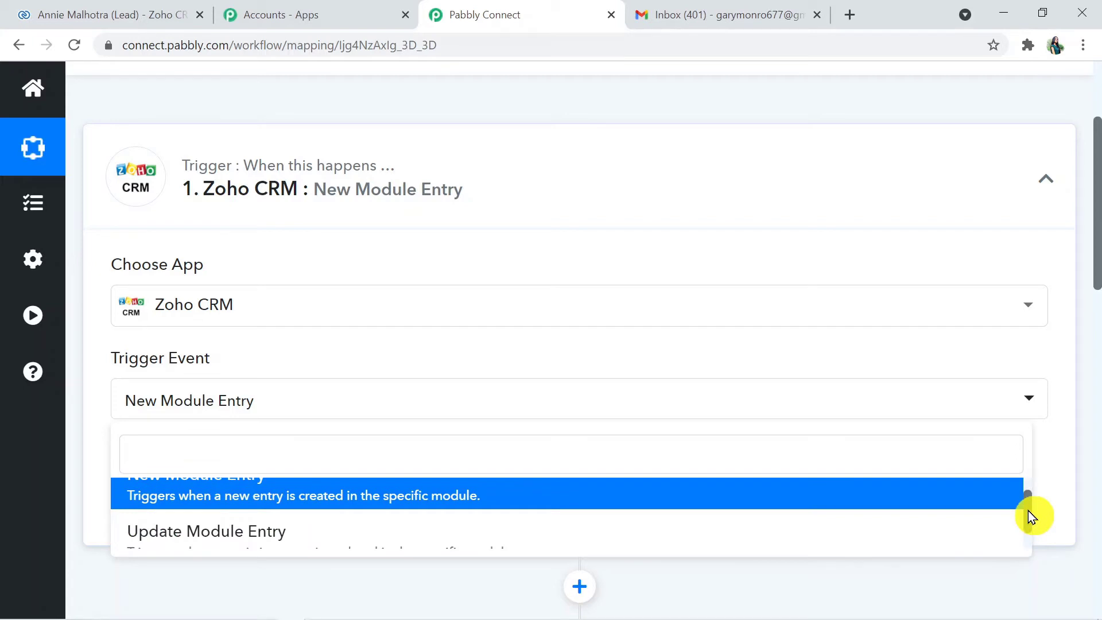
pyautogui.click(1049, 447)
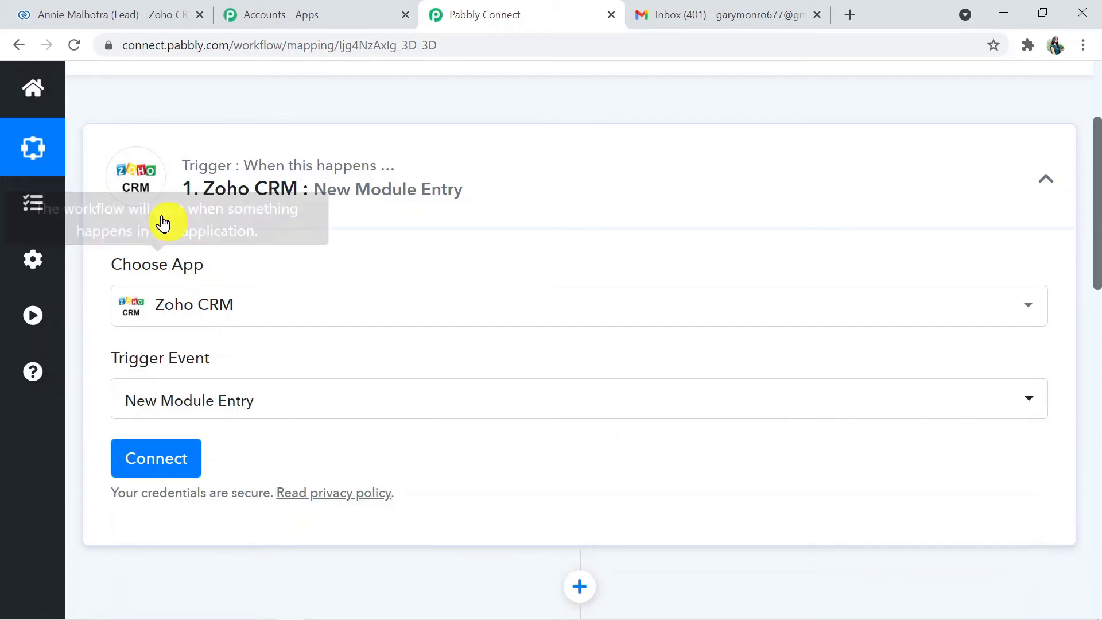
pyautogui.click(113, 15)
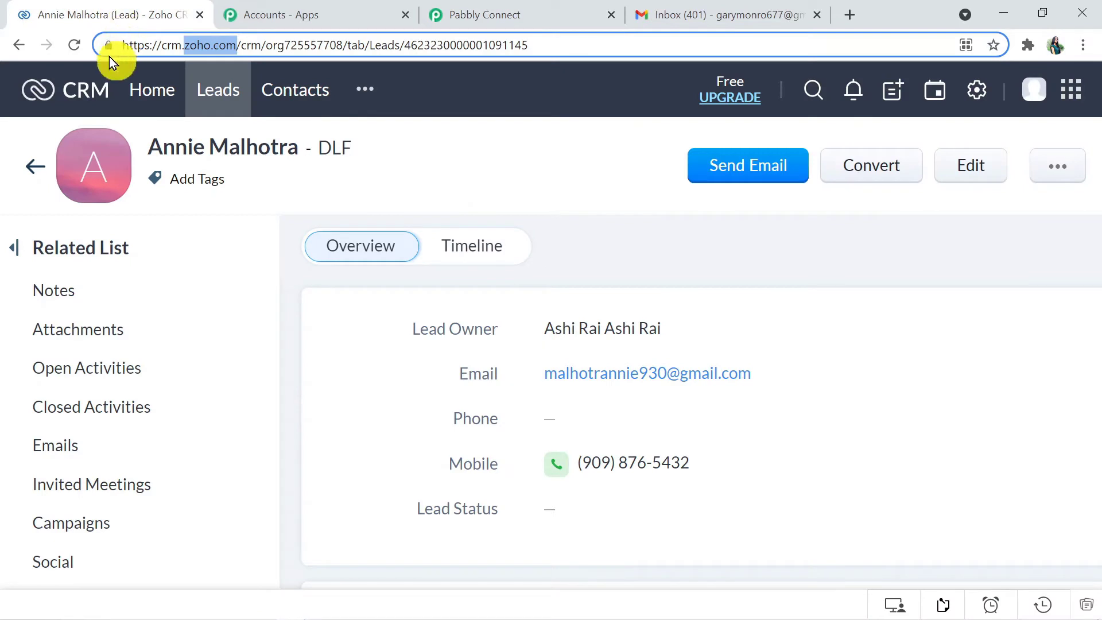
# Load the Zoho CRM Home page, then begin adding a new Zoho CRM connection in Pabbly
pyautogui.click(142, 93)
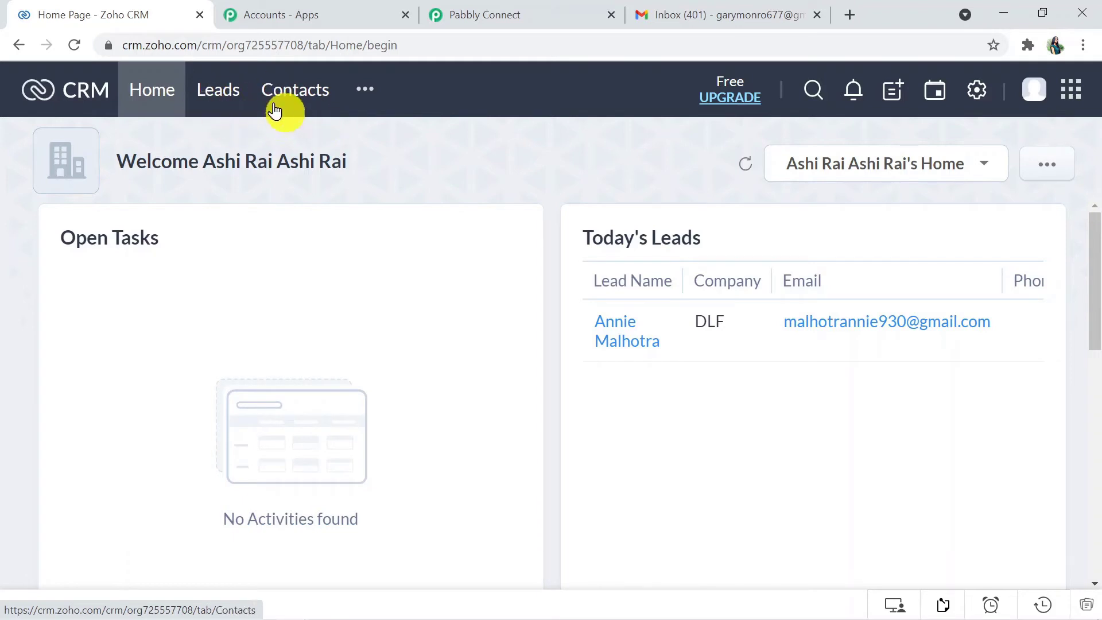
pyautogui.click(506, 11)
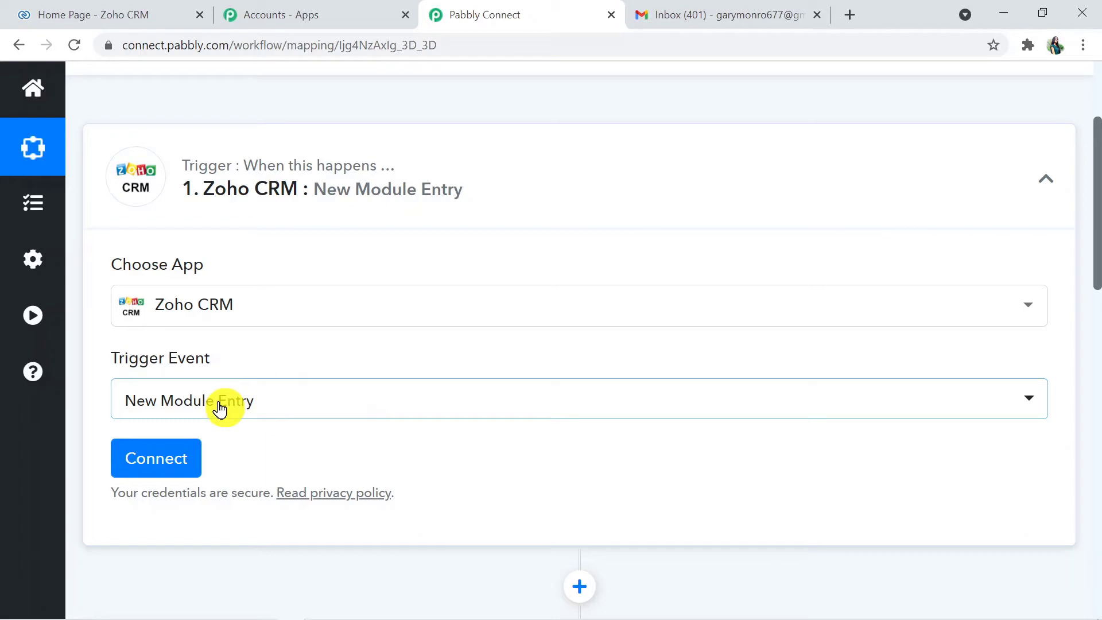
pyautogui.click(164, 467)
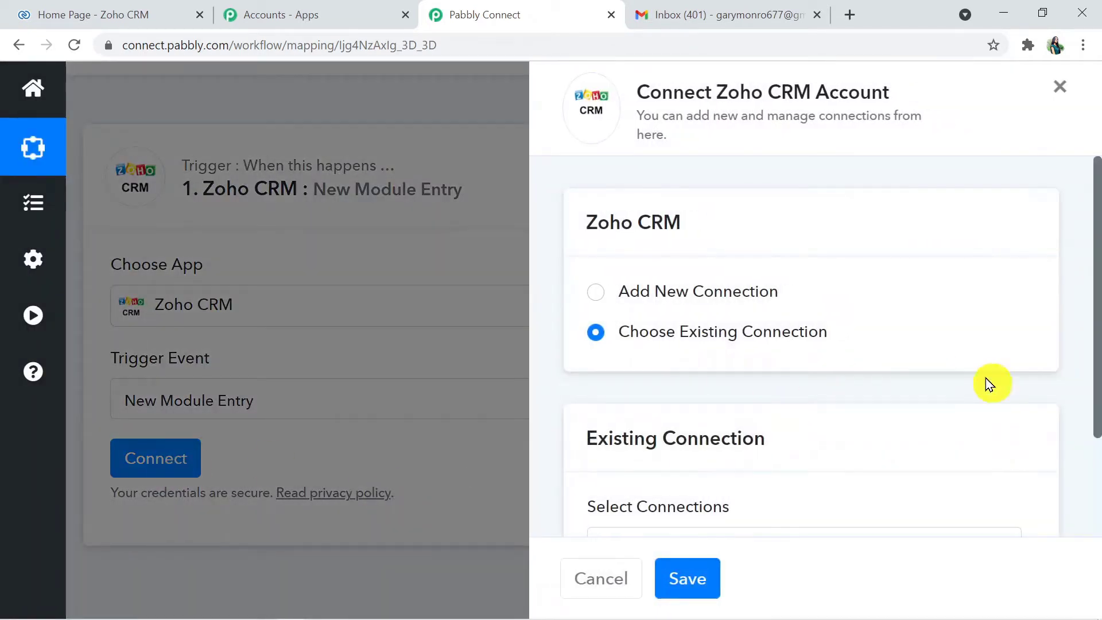
pyautogui.click(594, 291)
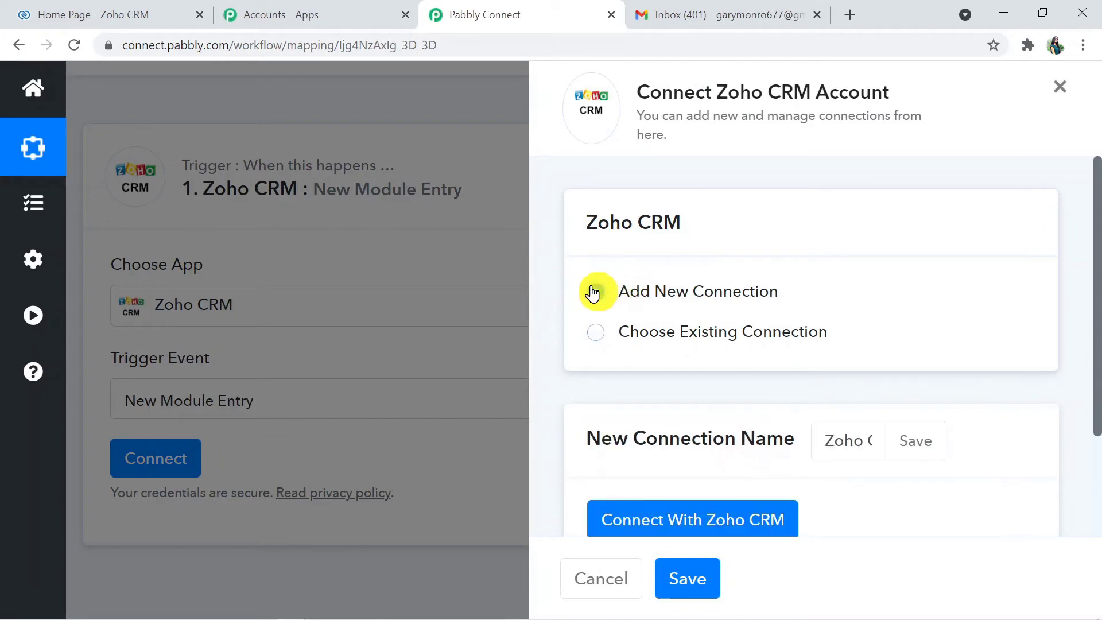
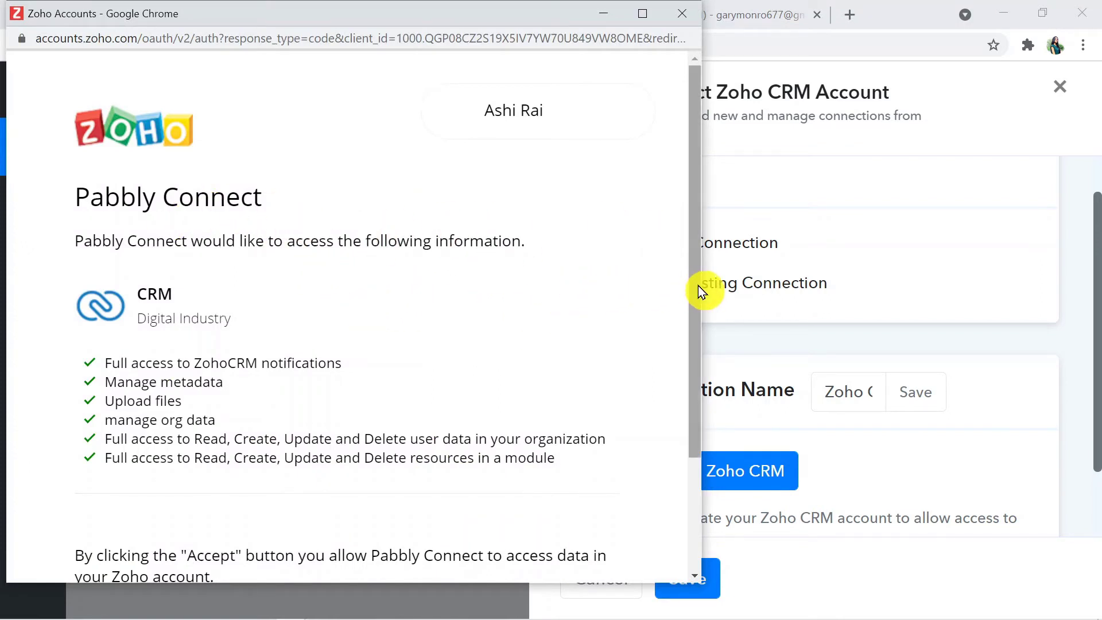
# Accept Pabbly Connect's access to Zoho CRM and confirm the successful authorization
pyautogui.moveTo(697, 284); pyautogui.dragTo(693, 486)
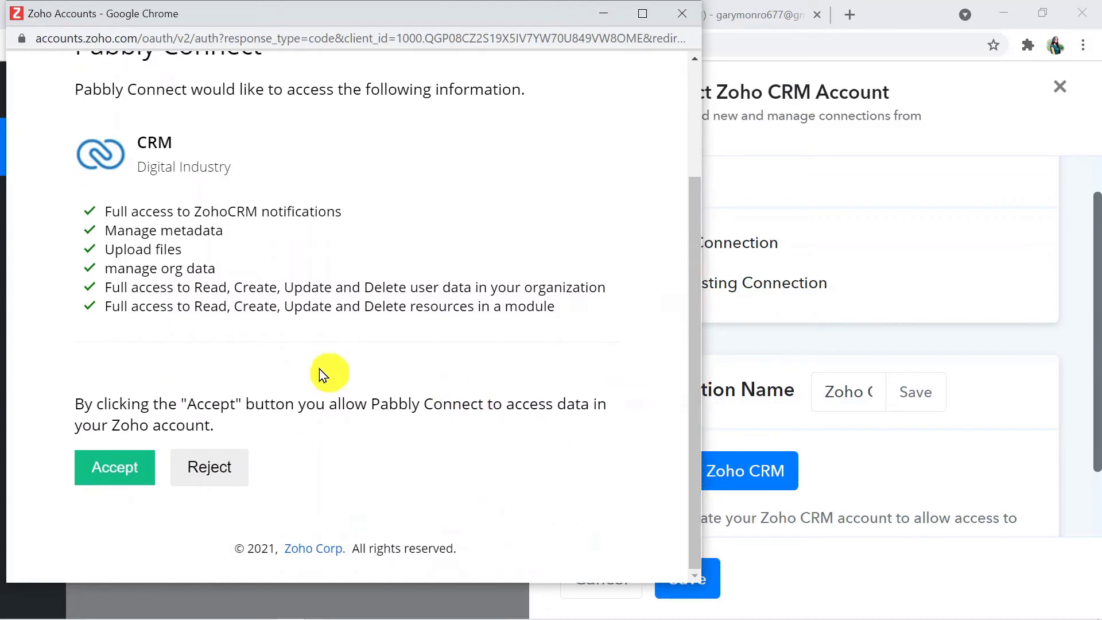
pyautogui.click(117, 483)
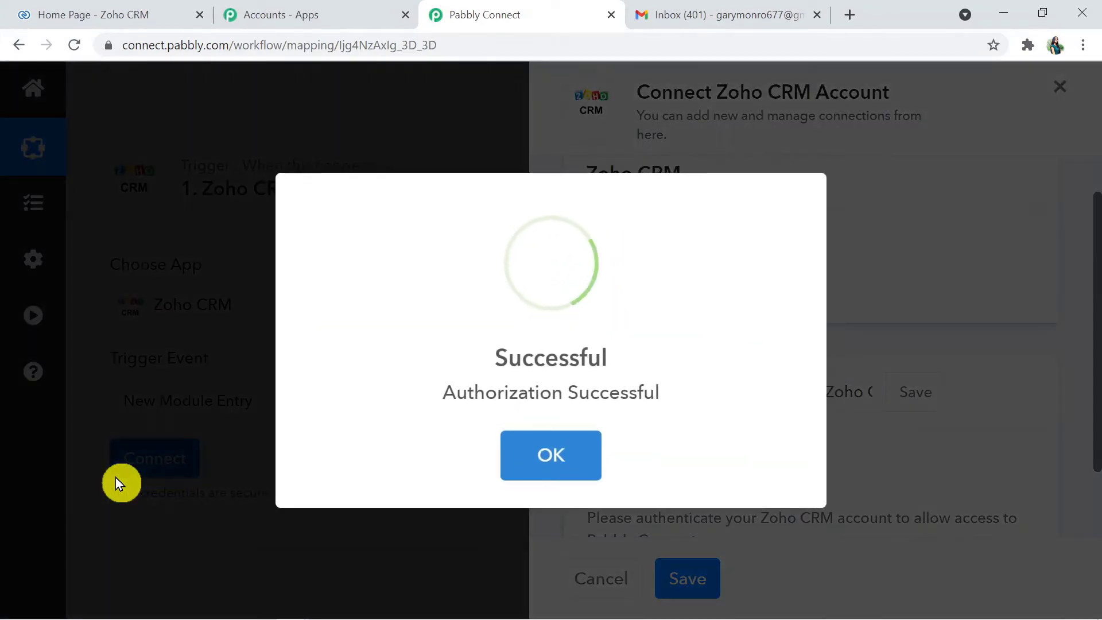
pyautogui.click(563, 471)
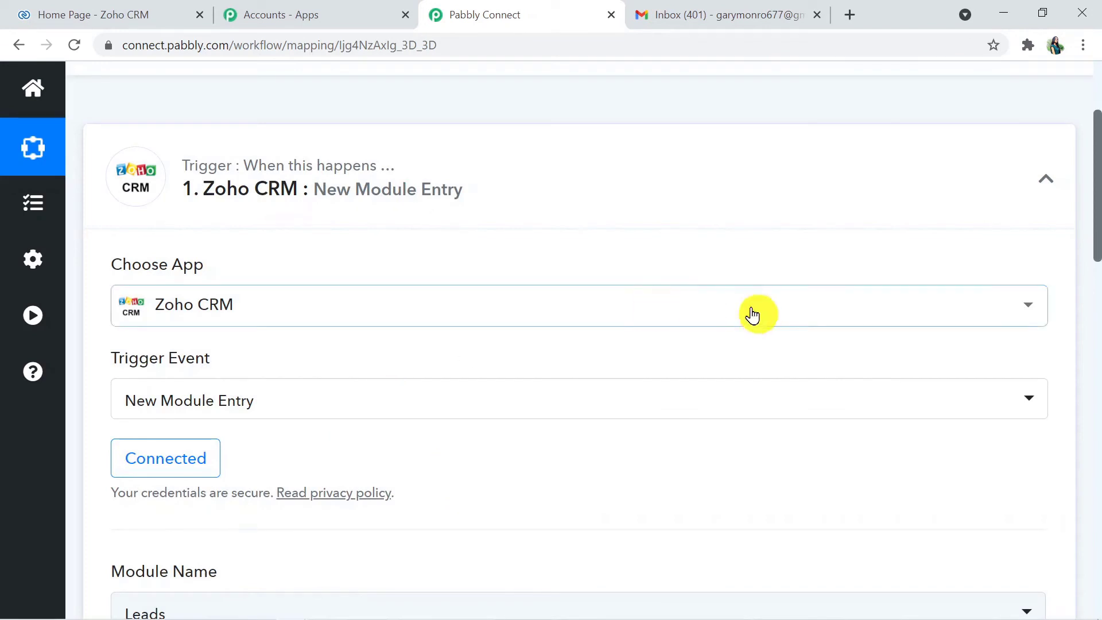
pyautogui.moveTo(1098, 235); pyautogui.dragTo(1095, 334)
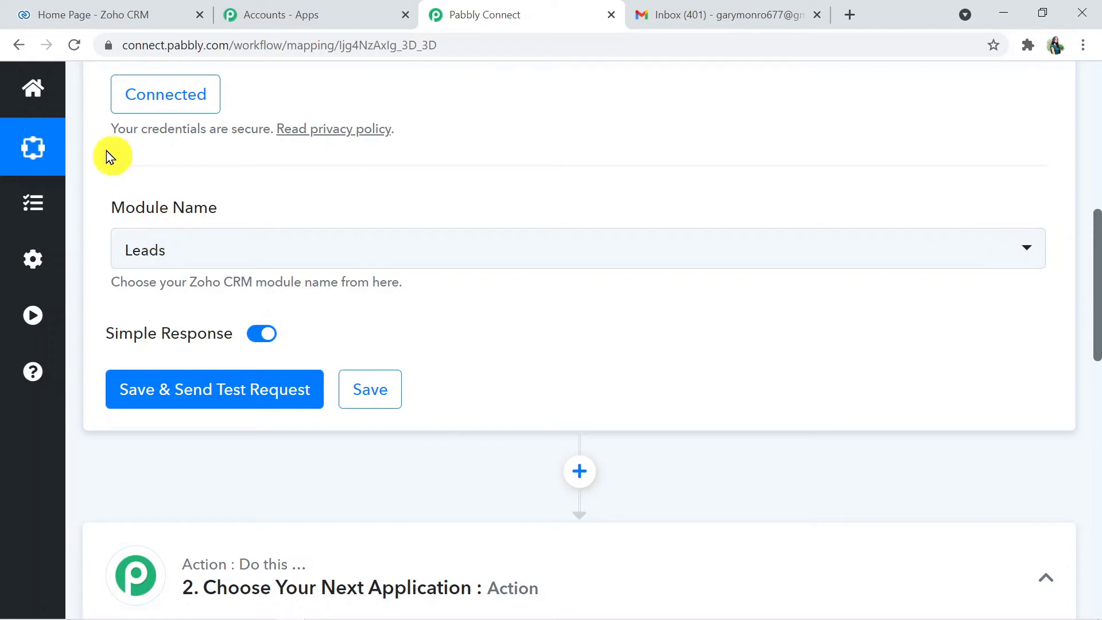
# Compare the Zoho CRM home page and module list with the trigger's module options
pyautogui.click(79, 8)
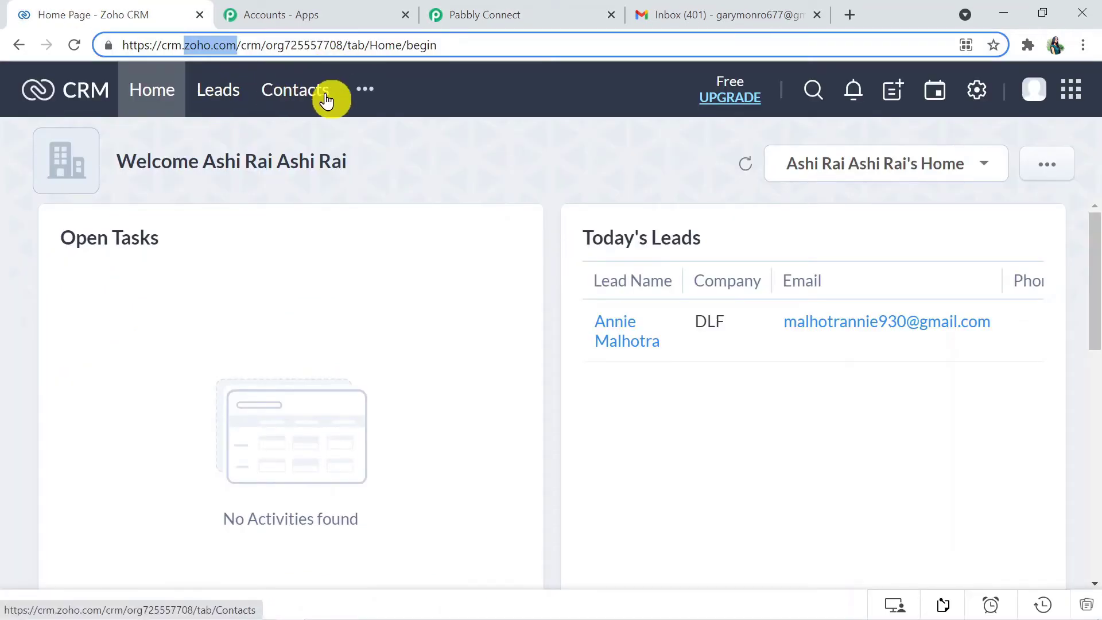
pyautogui.click(514, 14)
pyautogui.click(262, 250)
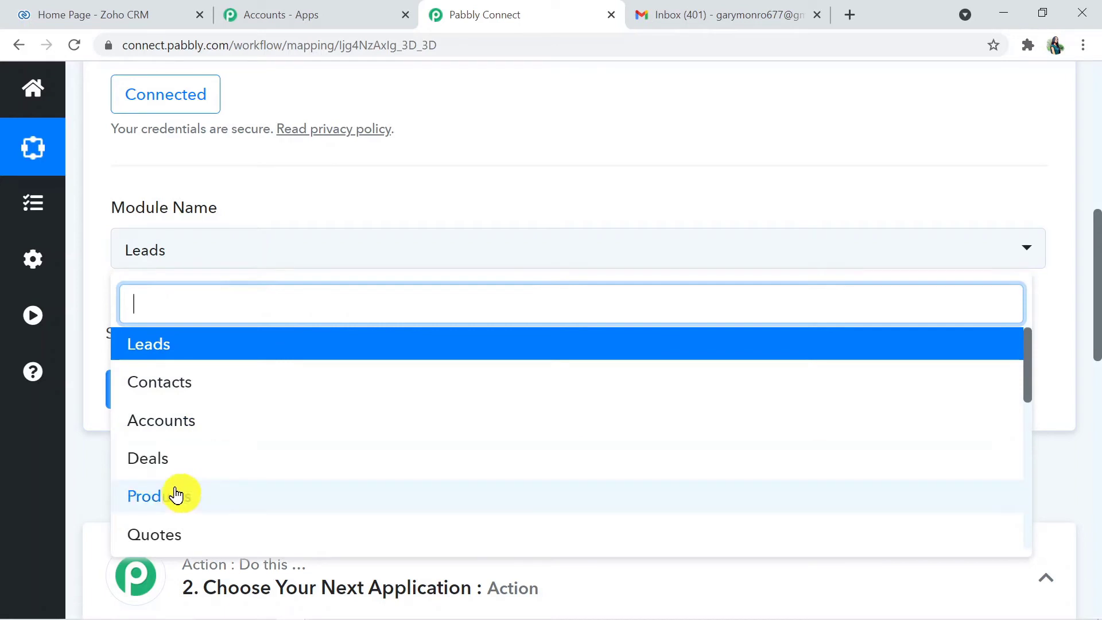
pyautogui.click(113, 8)
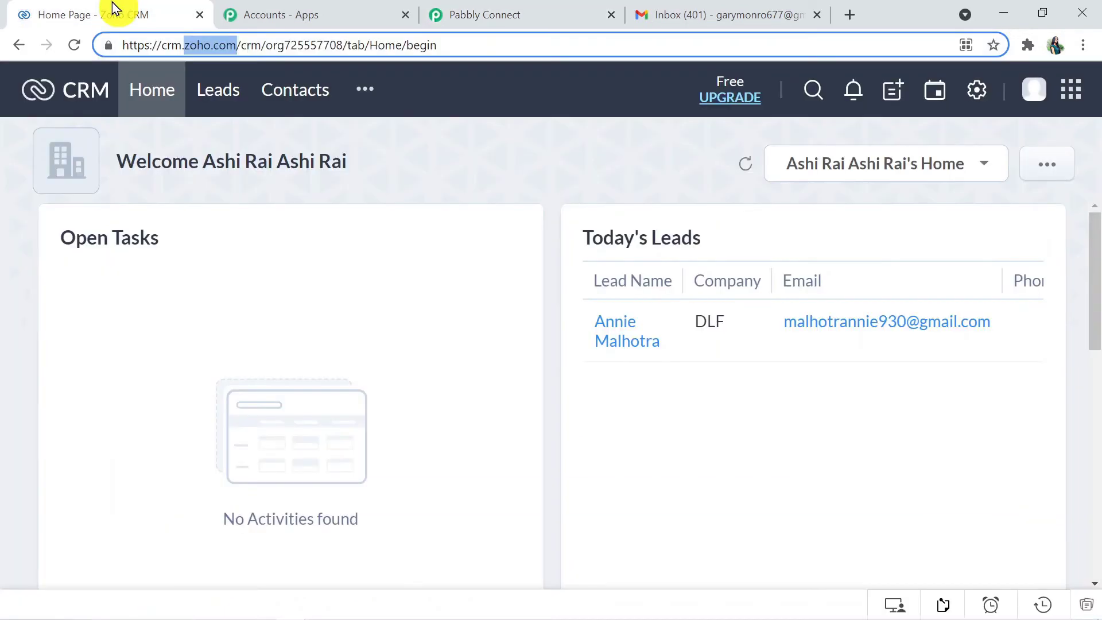
pyautogui.click(369, 103)
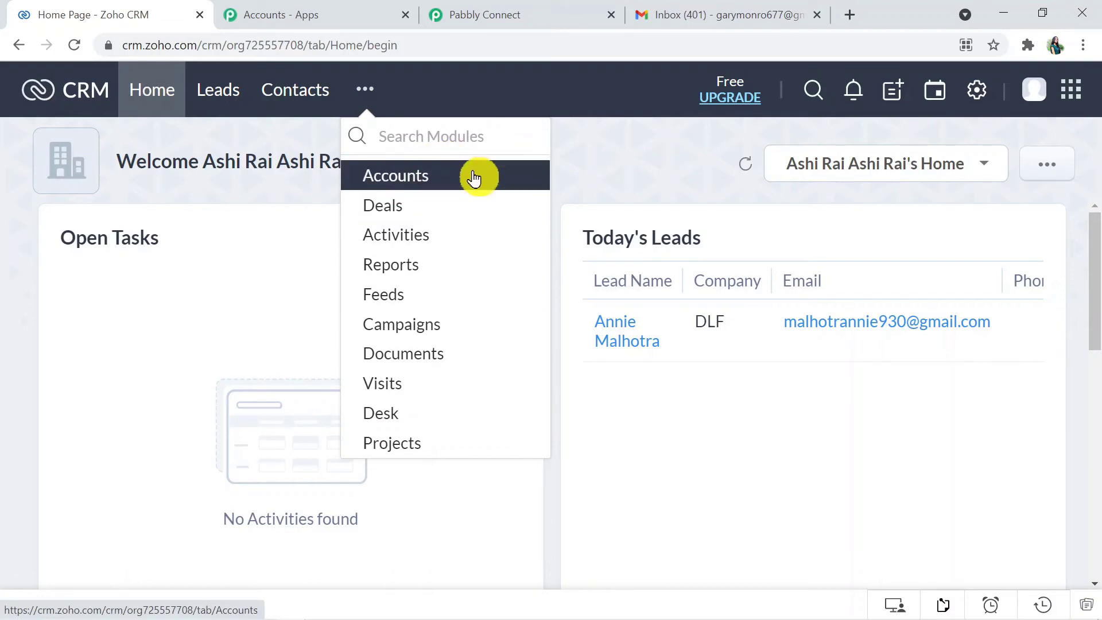
# Keep Leads as the trigger module, then save and send a test request
pyautogui.click(533, 8)
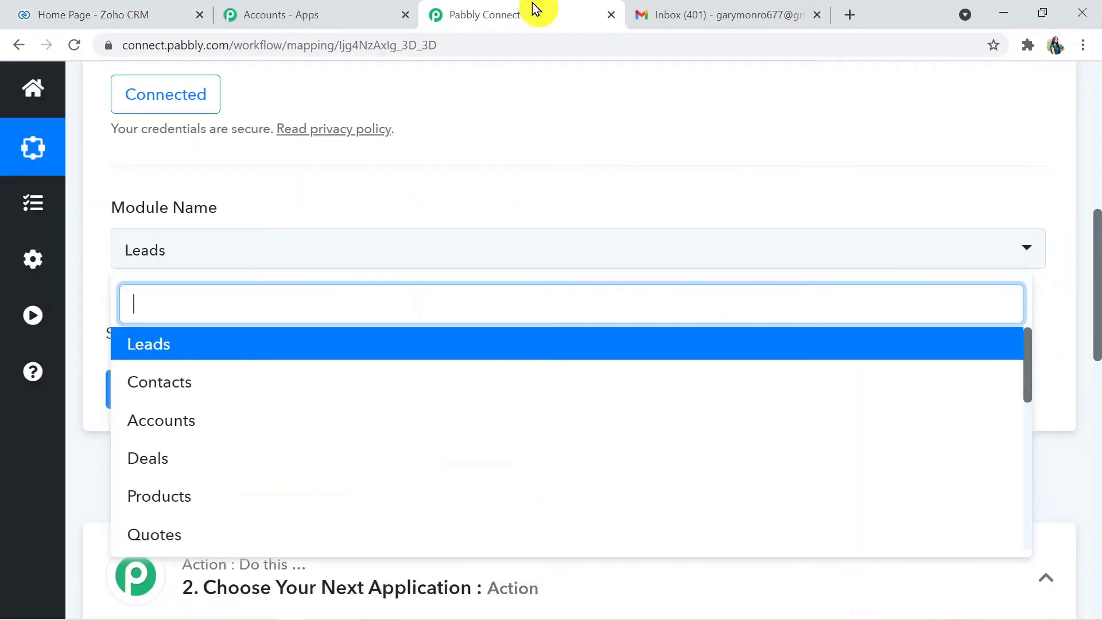
pyautogui.click(185, 343)
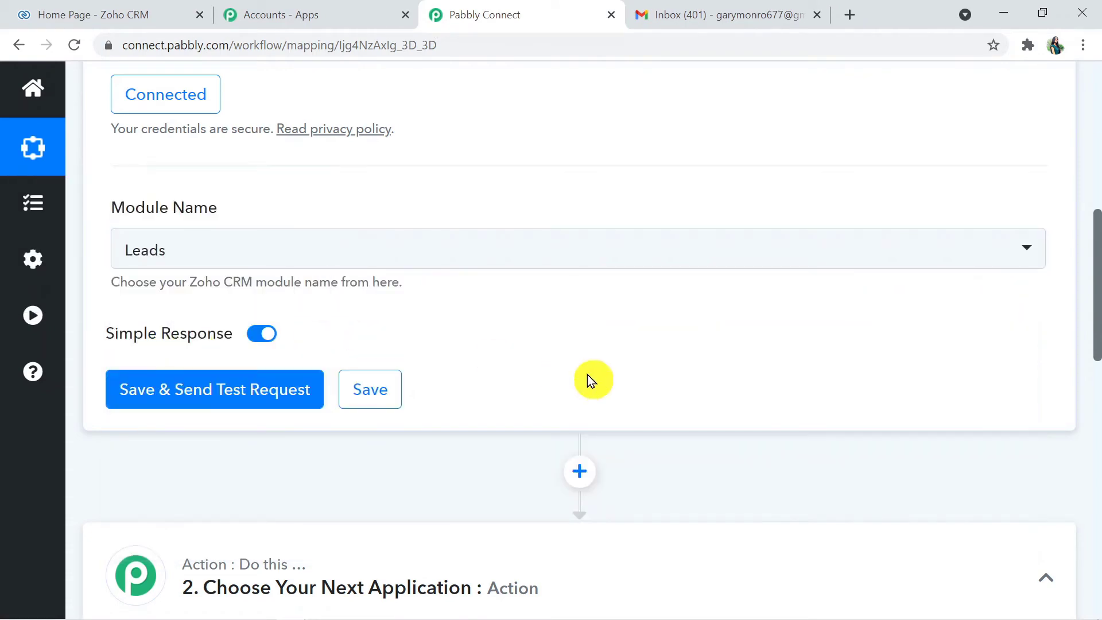
pyautogui.click(239, 396)
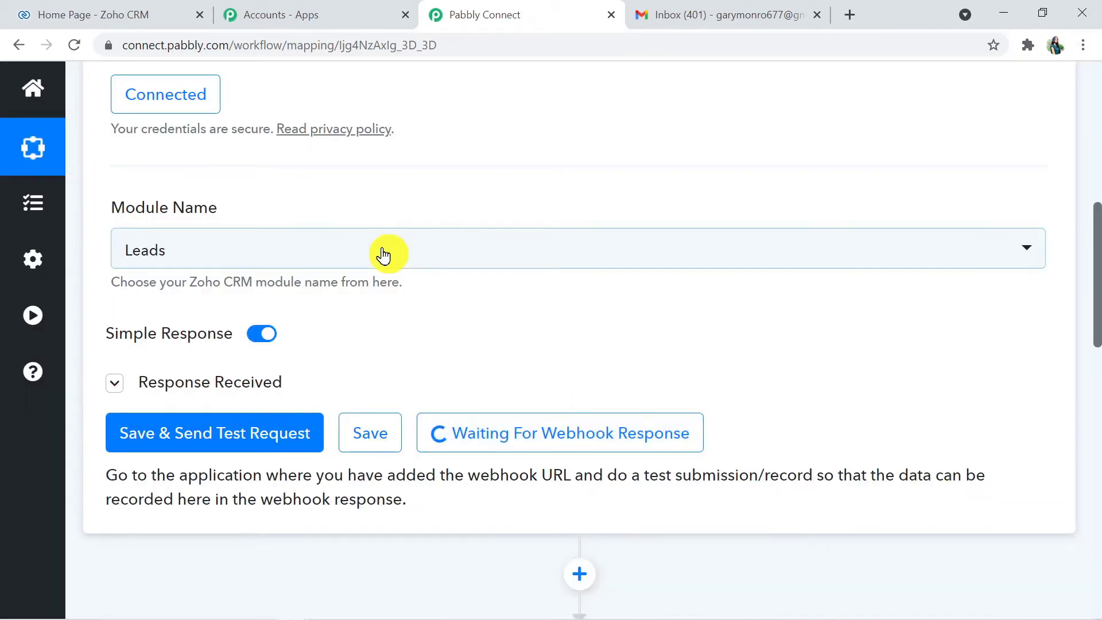
pyautogui.click(153, 15)
# Start a new lead in Zoho CRM and enter the lead's first and last name
pyautogui.click(201, 109)
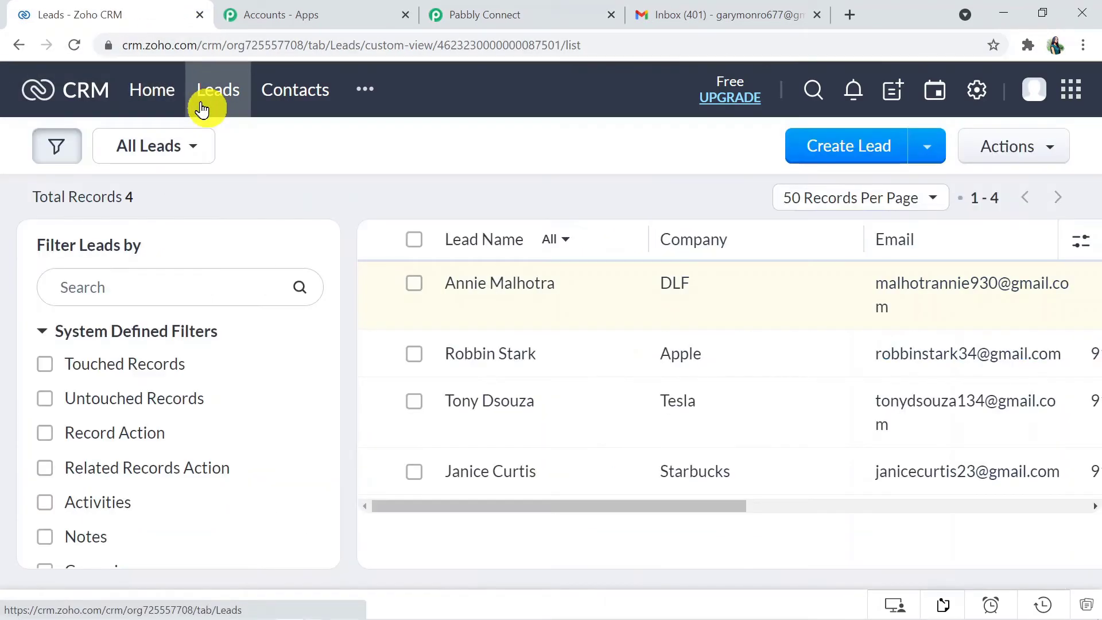
pyautogui.click(835, 149)
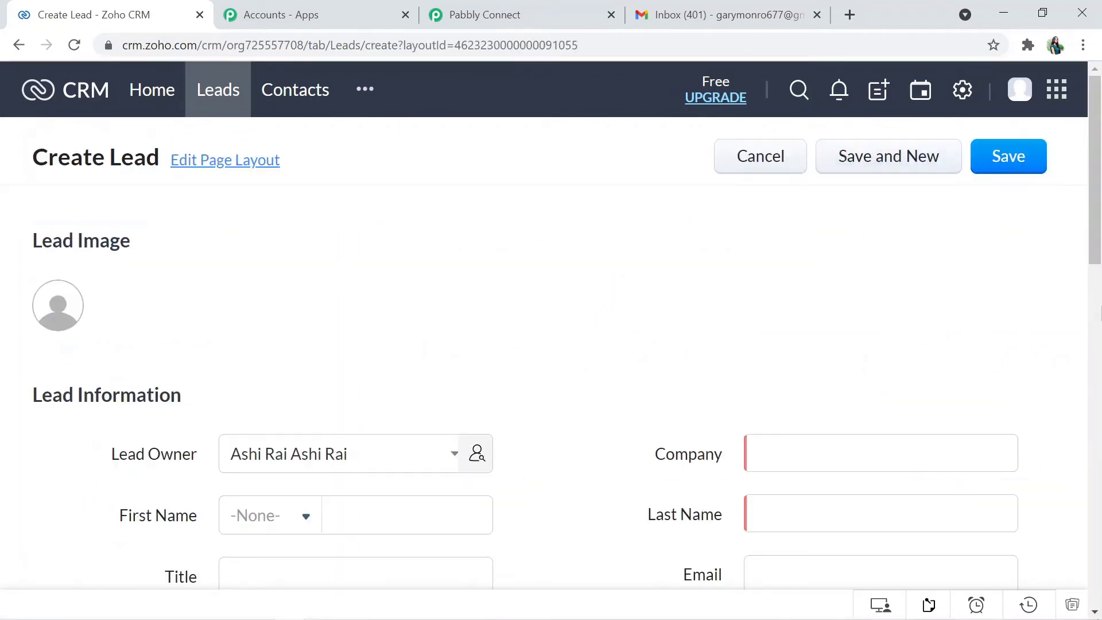
pyautogui.scroll(-4, 1093, 229)
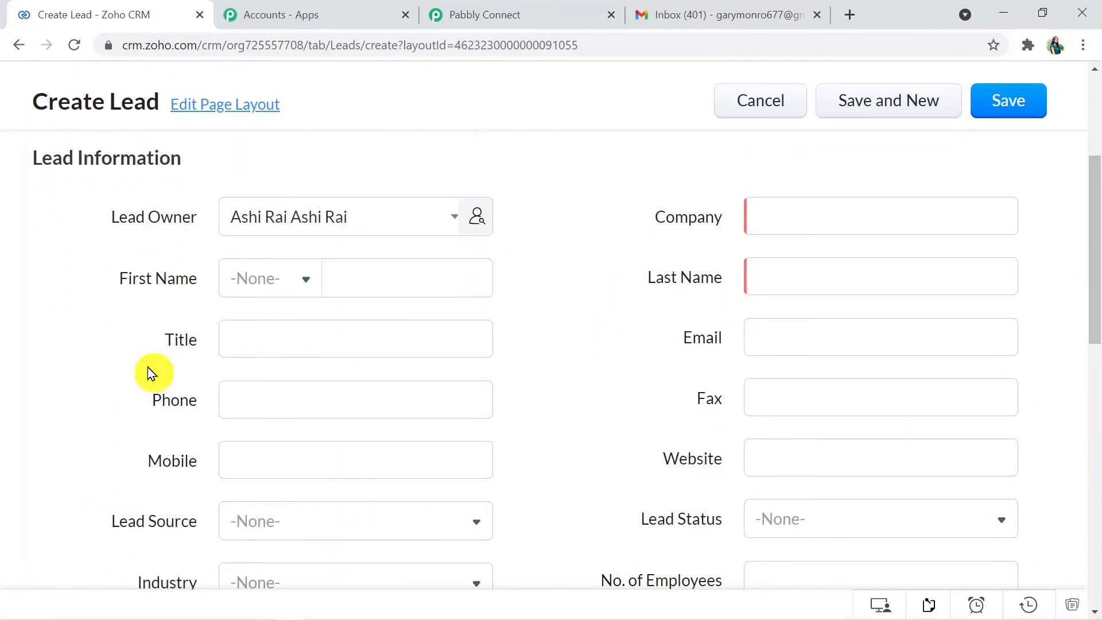
pyautogui.click(359, 277)
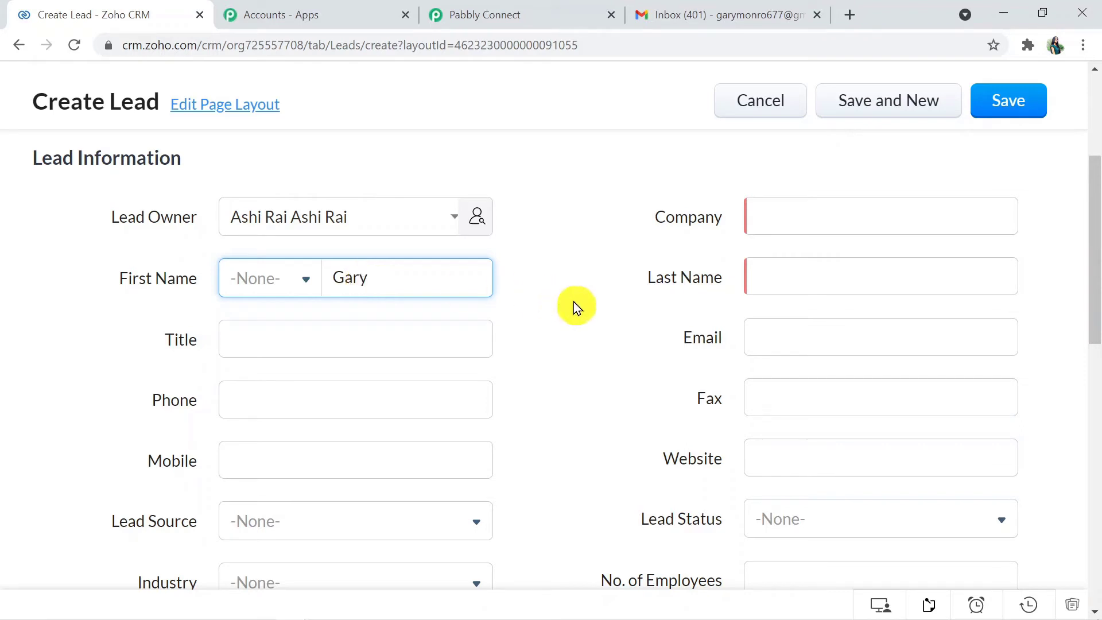
pyautogui.click(778, 275)
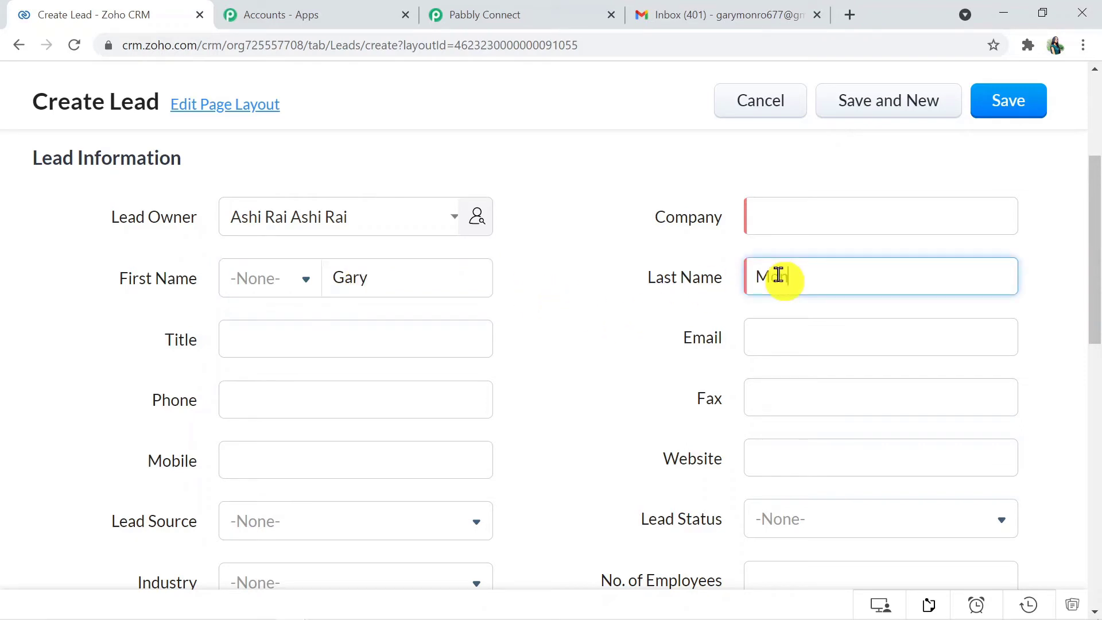
pyautogui.click(784, 212)
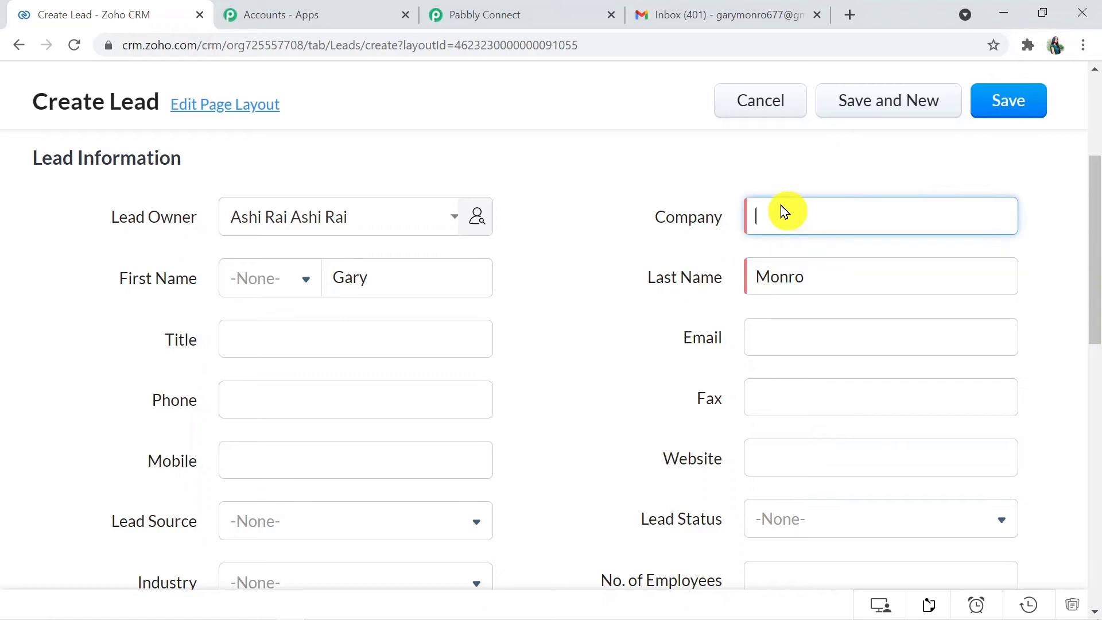
# Fill in company TATA, title Product Manager, mobile and email, then save the lead
pyautogui.write('TAtTA')
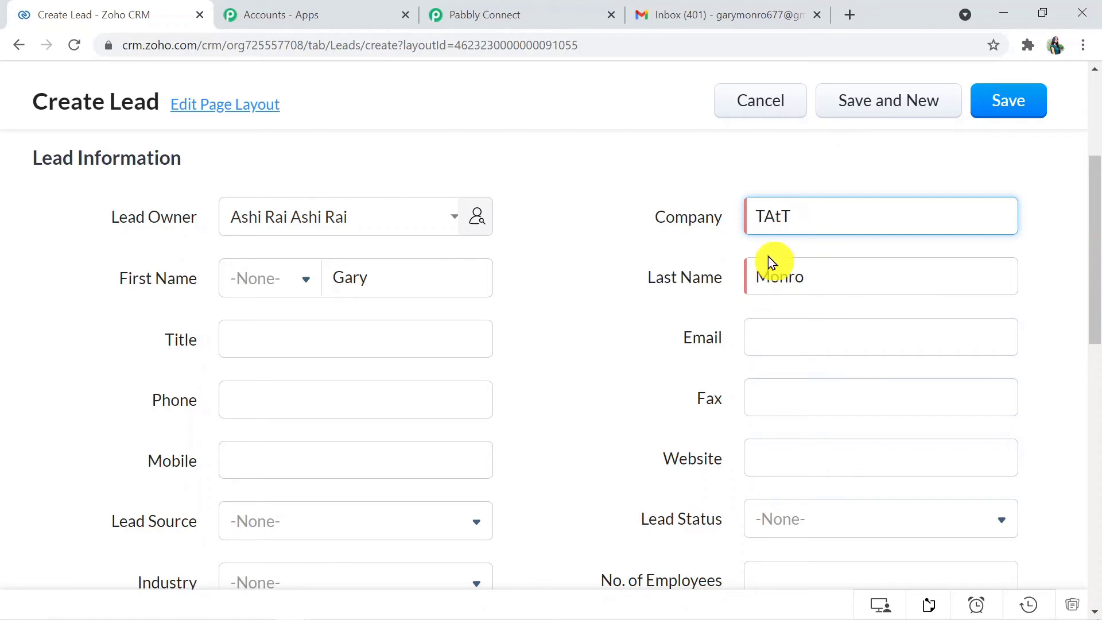
pyautogui.press('BackSpace')
pyautogui.write('TA')
pyautogui.click(332, 351)
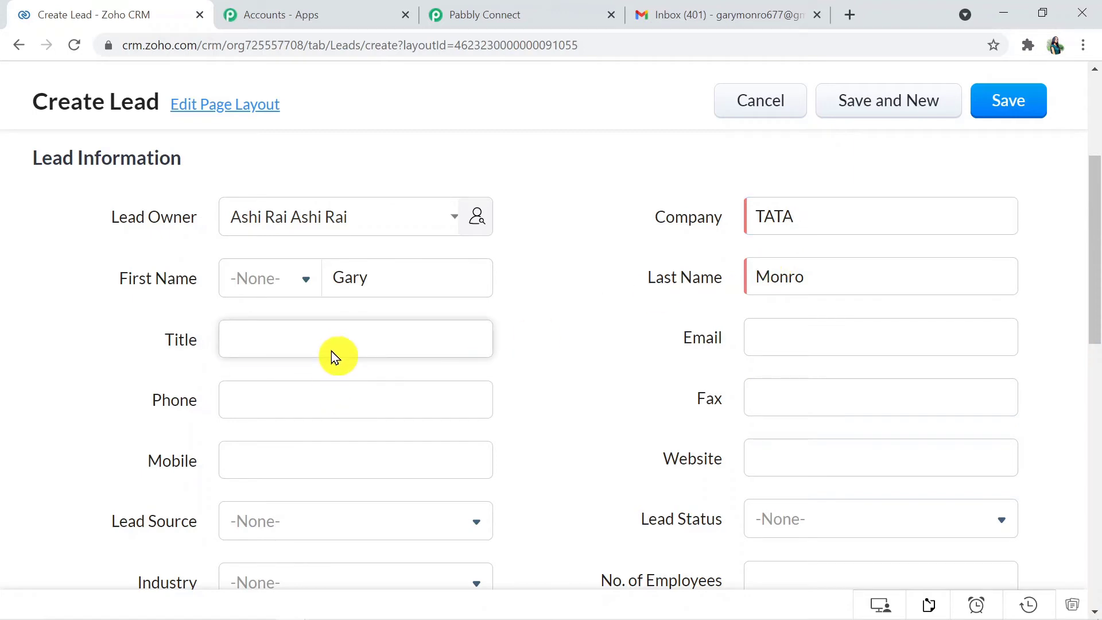
pyautogui.write('Product Manager')
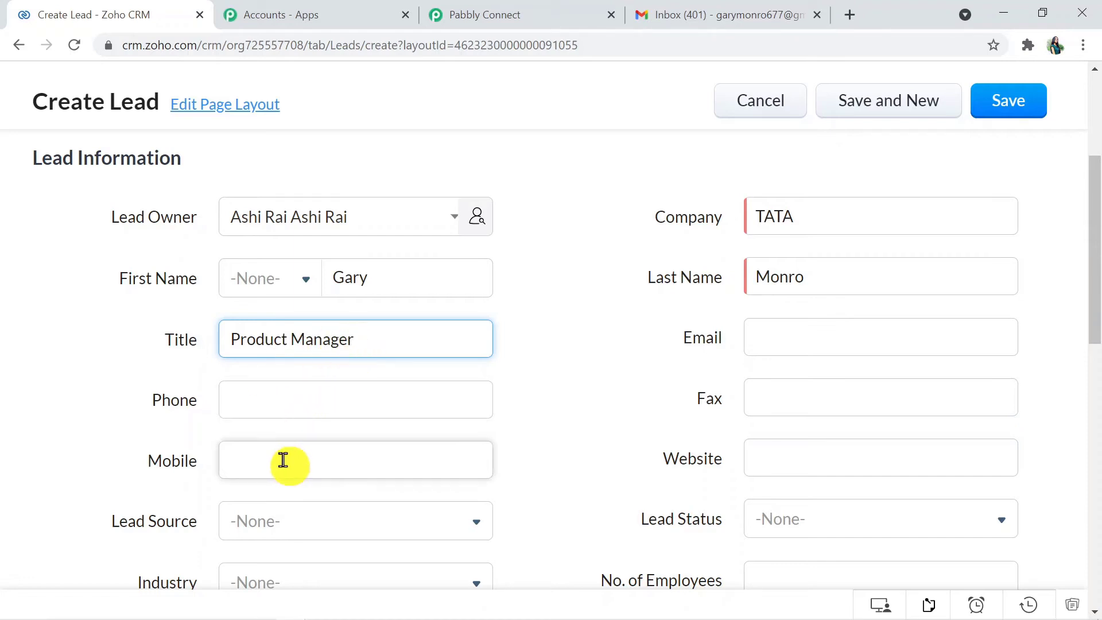
pyautogui.click(283, 460)
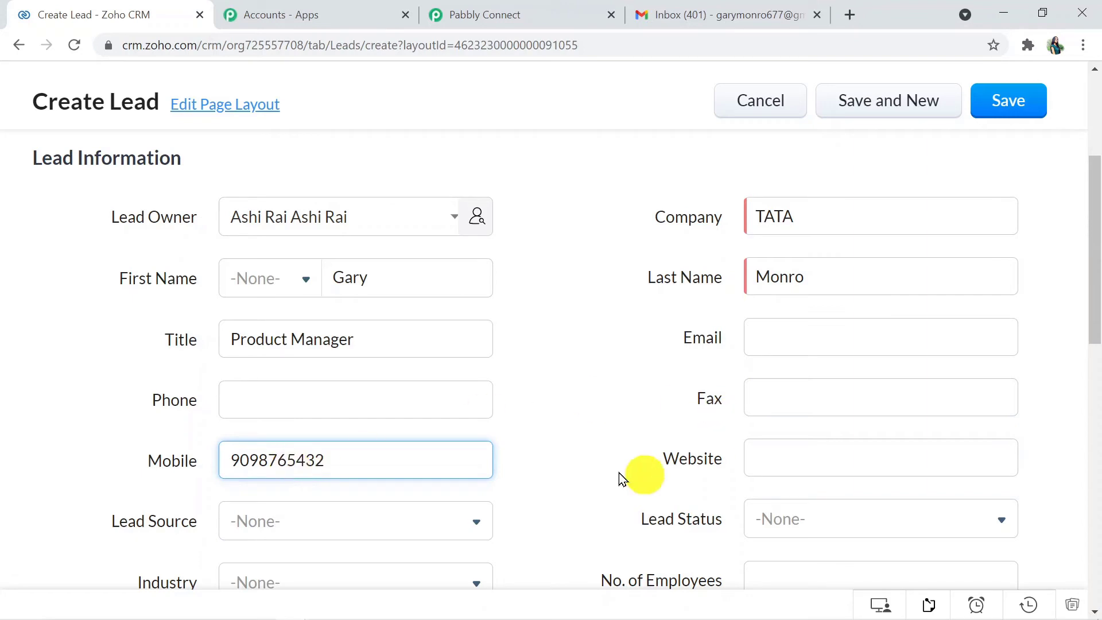
pyautogui.click(758, 343)
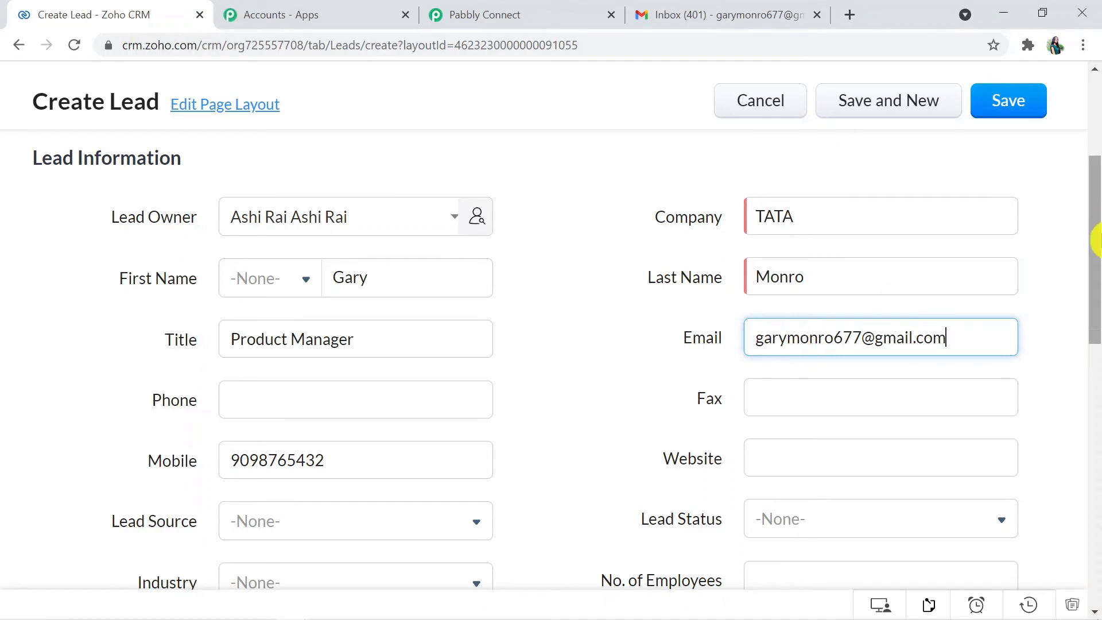
pyautogui.scroll(-1, 1097, 241)
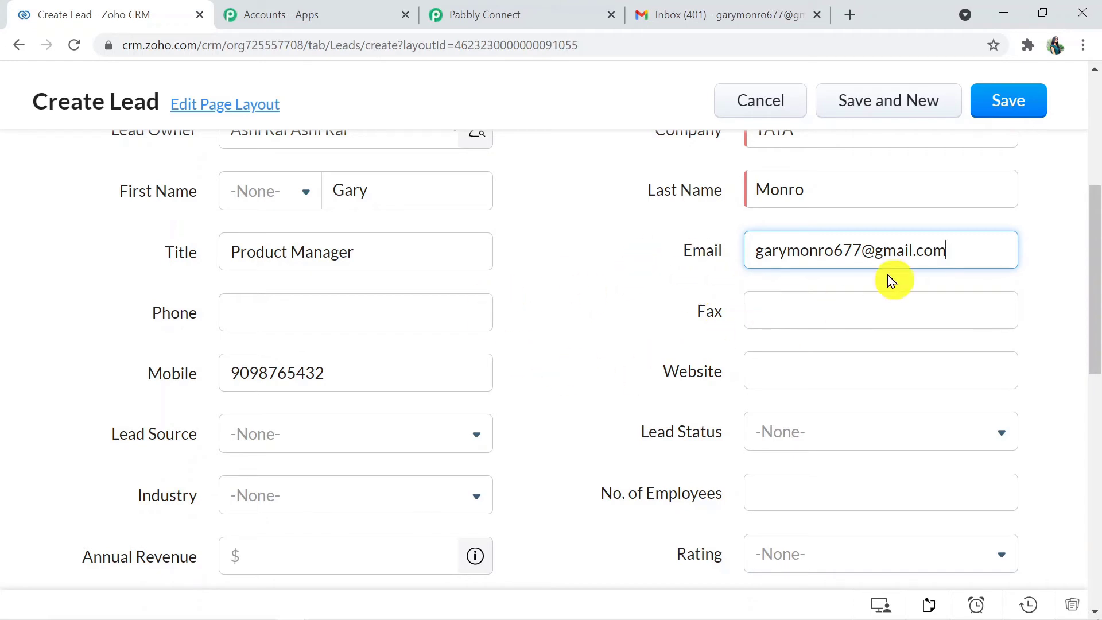
pyautogui.moveTo(1097, 285); pyautogui.dragTo(1089, 215)
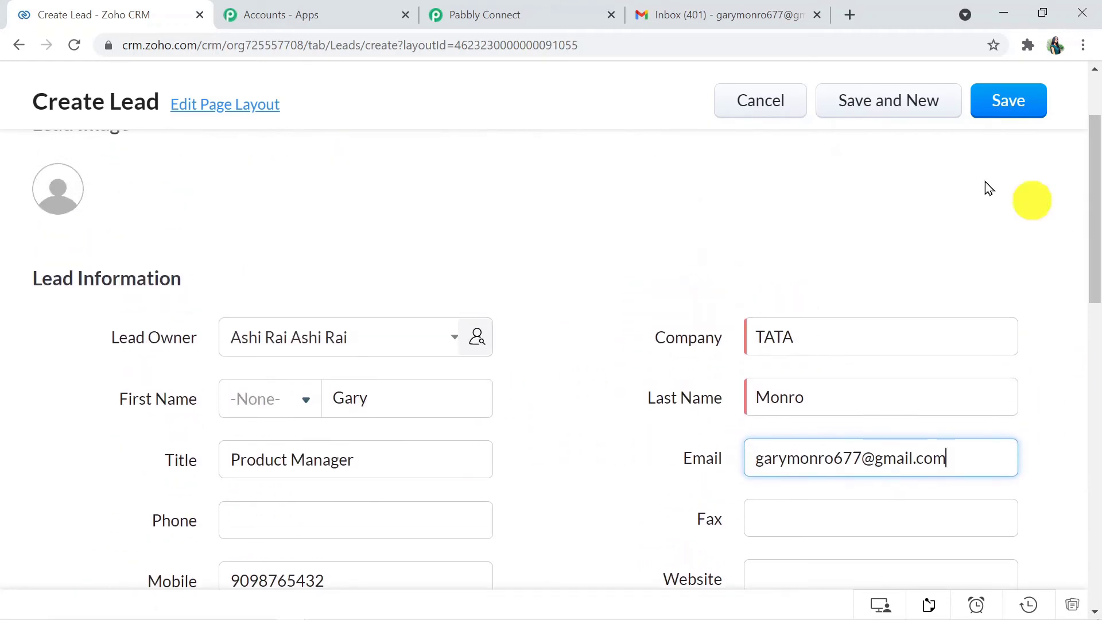
pyautogui.click(1011, 109)
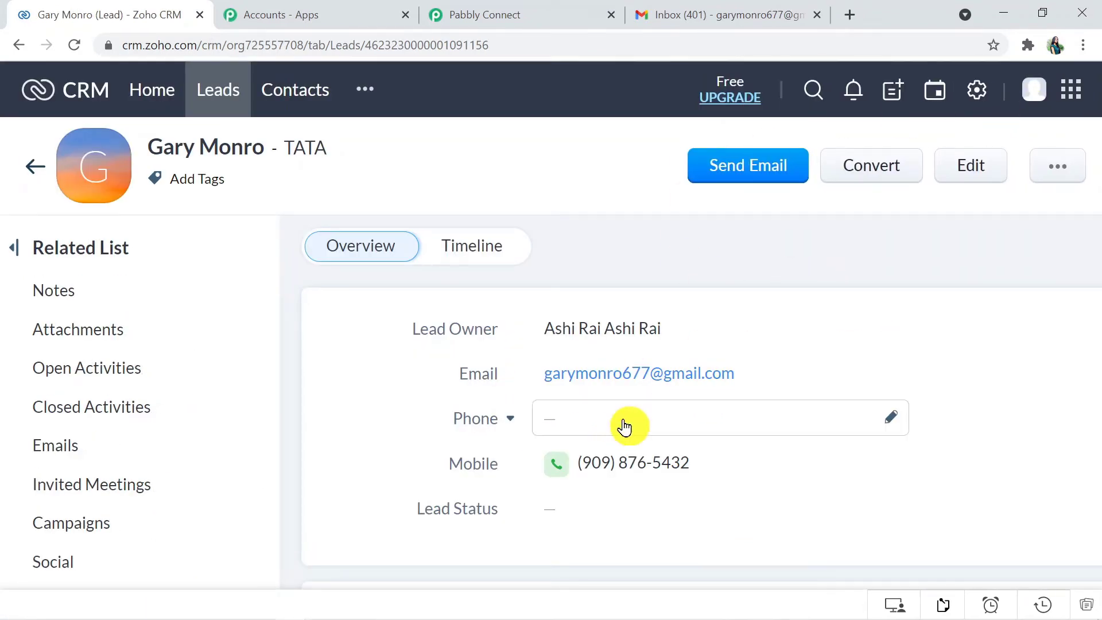
# Review the trigger's captured test lead data down to the new action step's app chooser
pyautogui.click(511, 15)
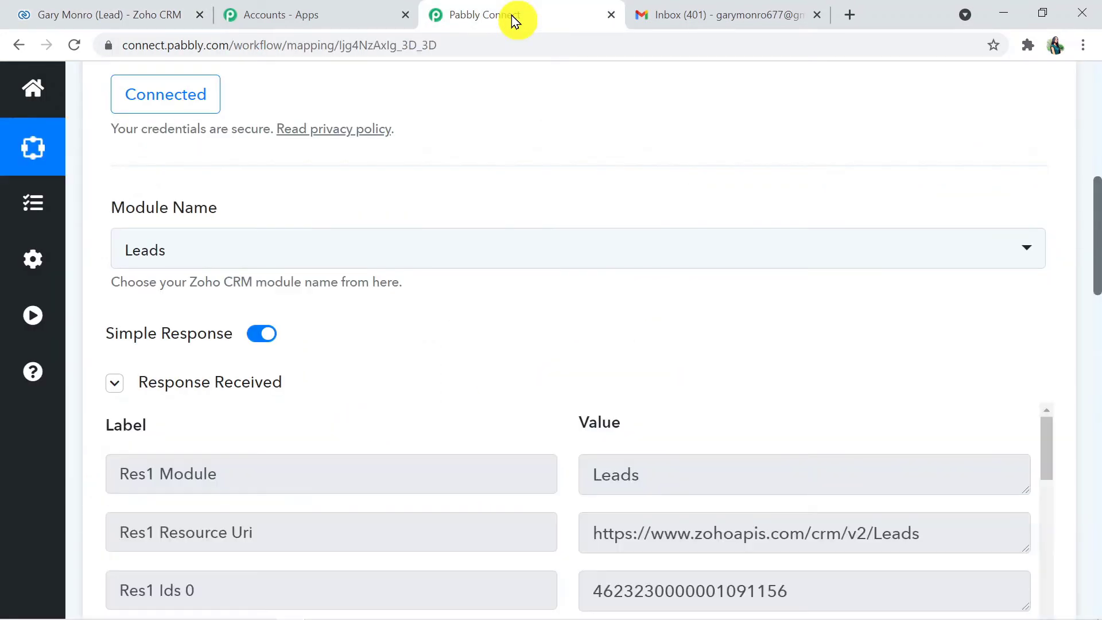
pyautogui.moveTo(1096, 246); pyautogui.dragTo(1095, 316)
pyautogui.moveTo(1045, 113); pyautogui.dragTo(1067, 528)
pyautogui.moveTo(1097, 333); pyautogui.dragTo(1097, 443)
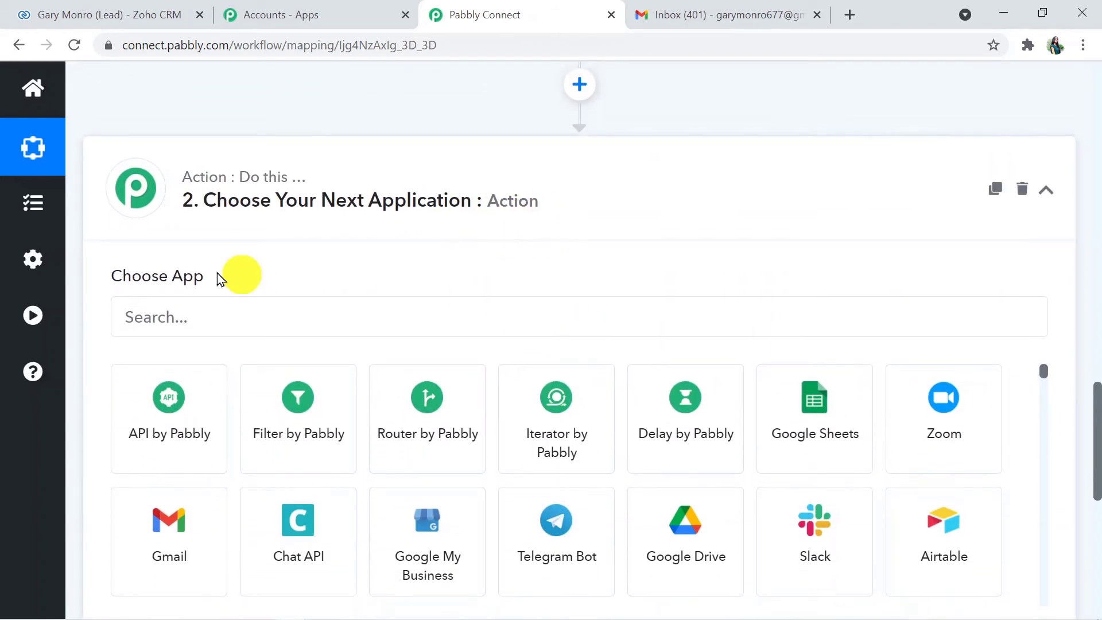
# Set the action to Gmail with the 'Send an Email' event and begin connecting an account
pyautogui.click(198, 308)
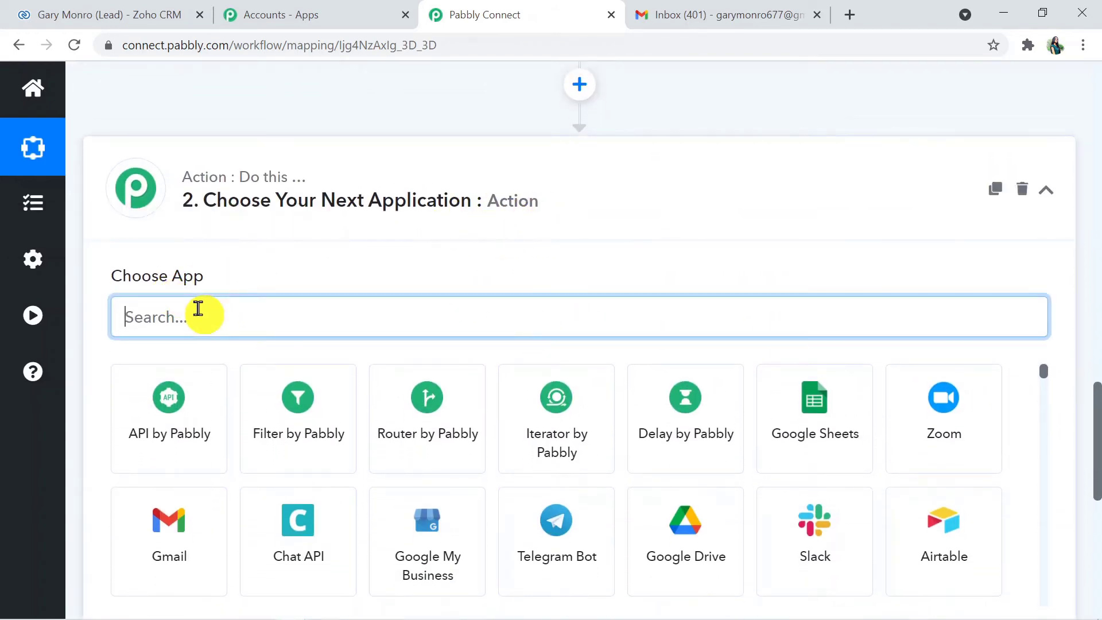
pyautogui.click(191, 553)
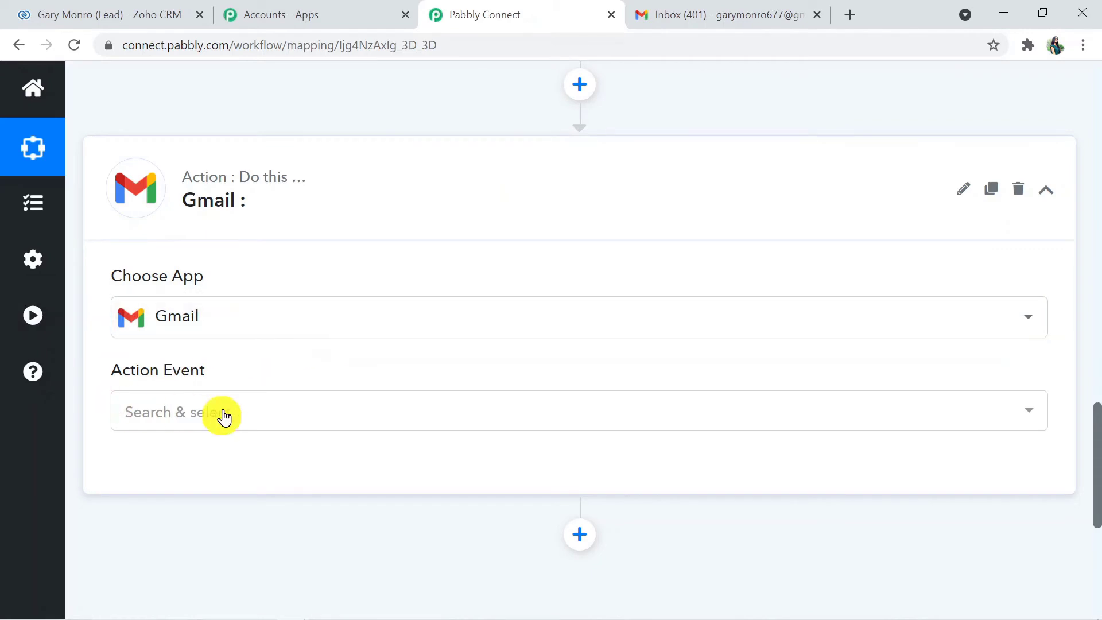
pyautogui.click(204, 412)
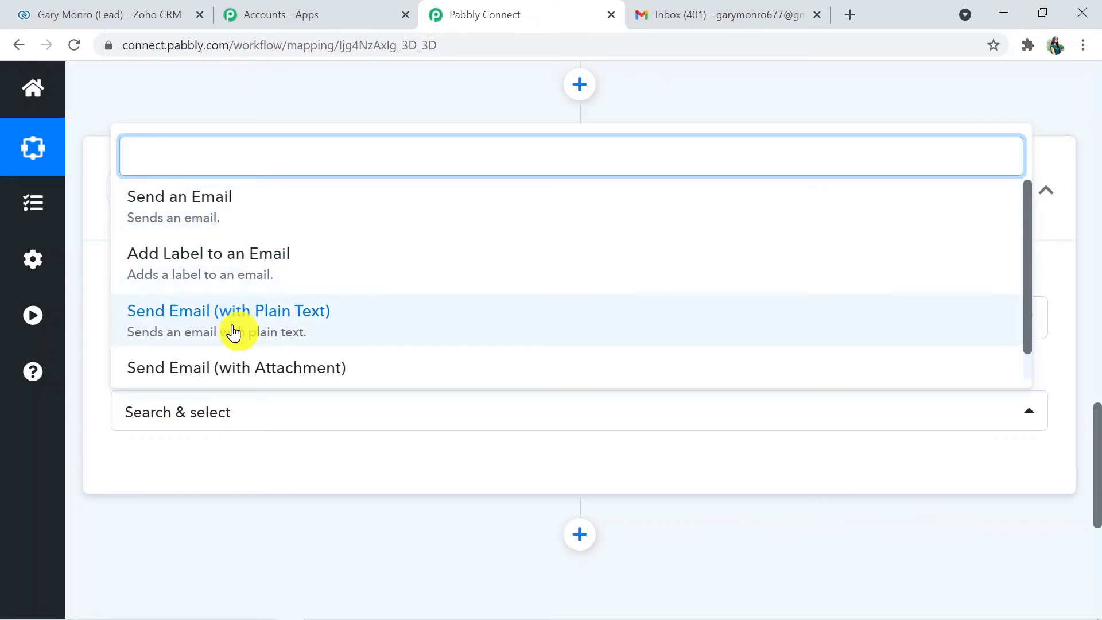
pyautogui.click(187, 226)
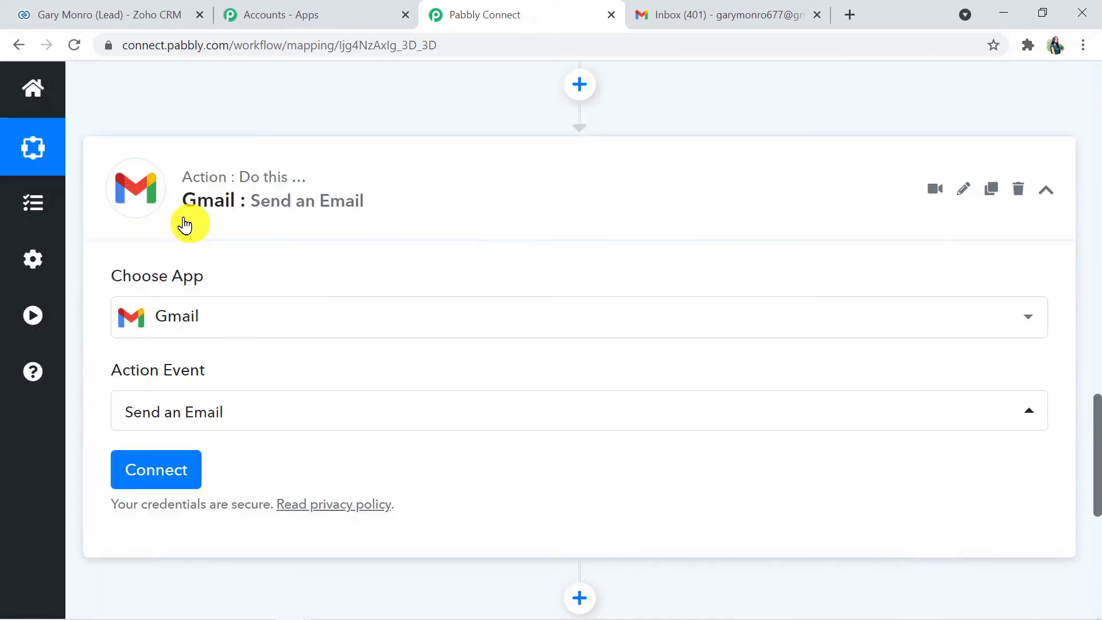
pyautogui.click(173, 478)
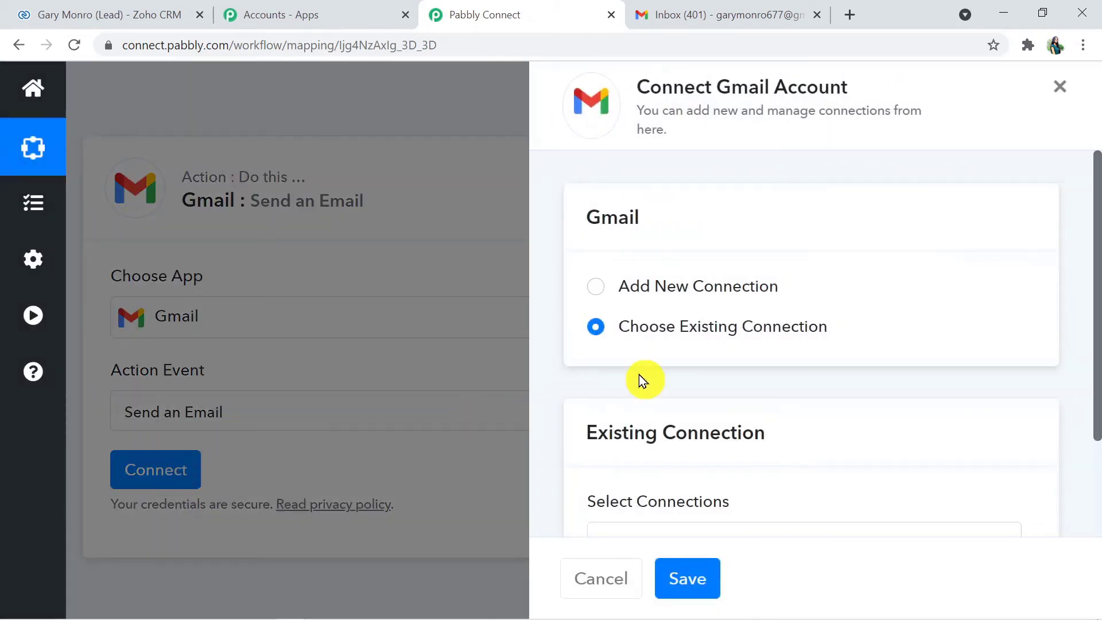
# Add a new Gmail connection by choosing the Google account and allowing Pabbly Connect access
pyautogui.click(597, 287)
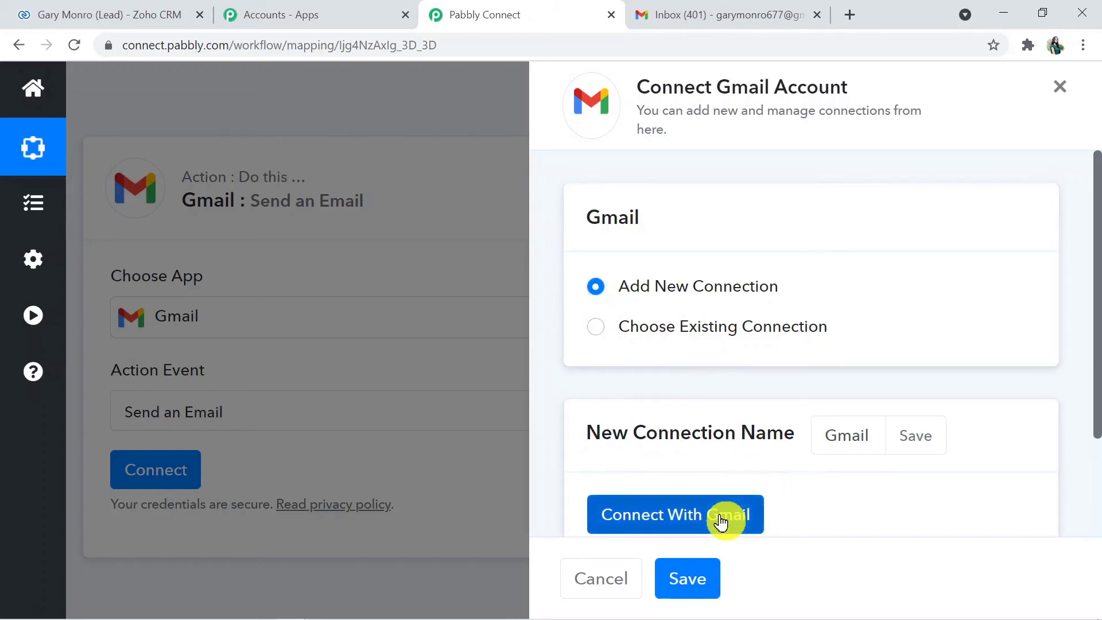
pyautogui.click(720, 517)
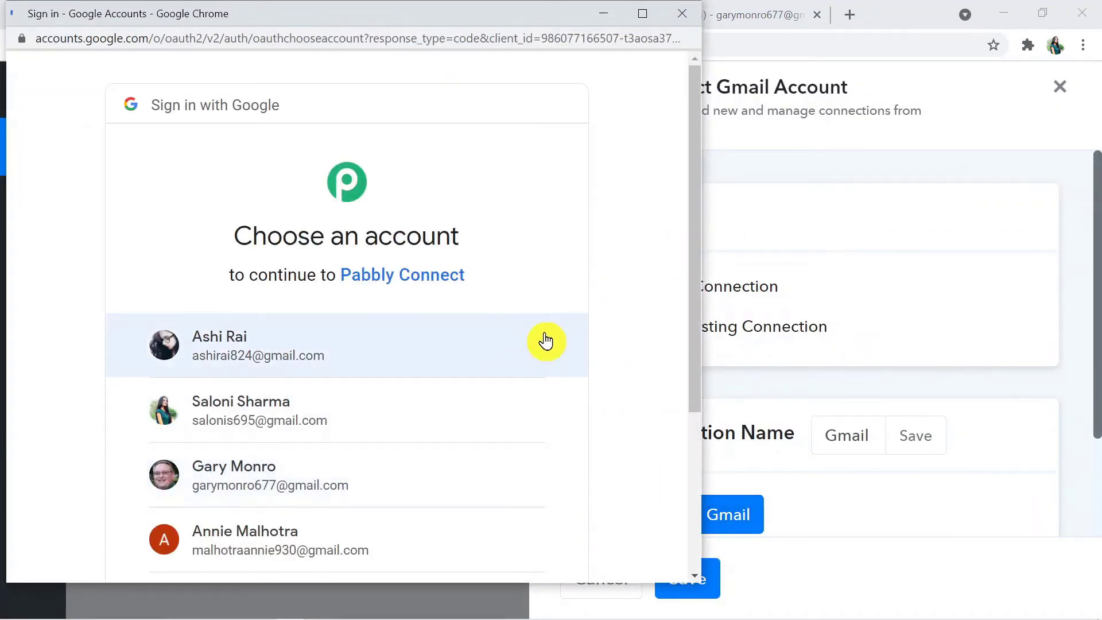
pyautogui.moveTo(692, 328); pyautogui.dragTo(696, 425)
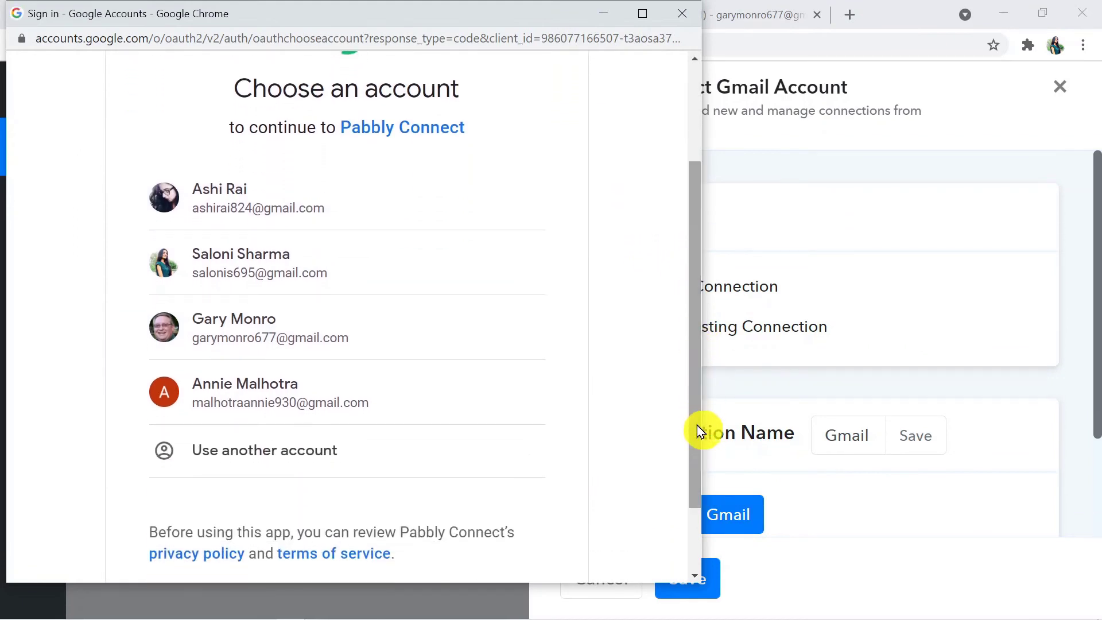
pyautogui.click(272, 197)
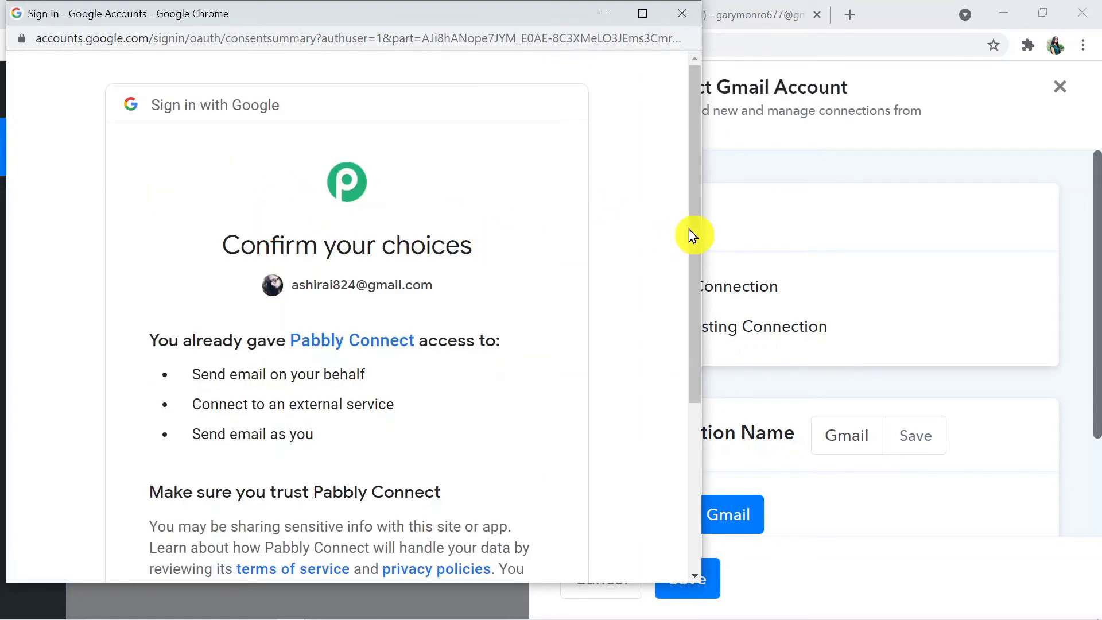
pyautogui.moveTo(693, 227); pyautogui.dragTo(690, 434)
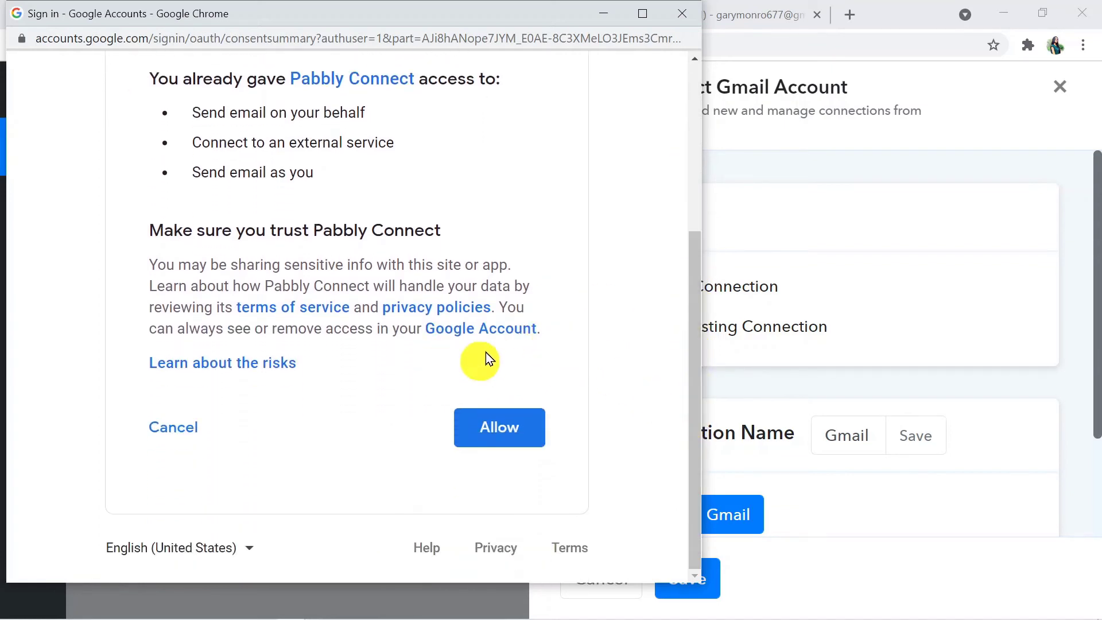
pyautogui.click(502, 425)
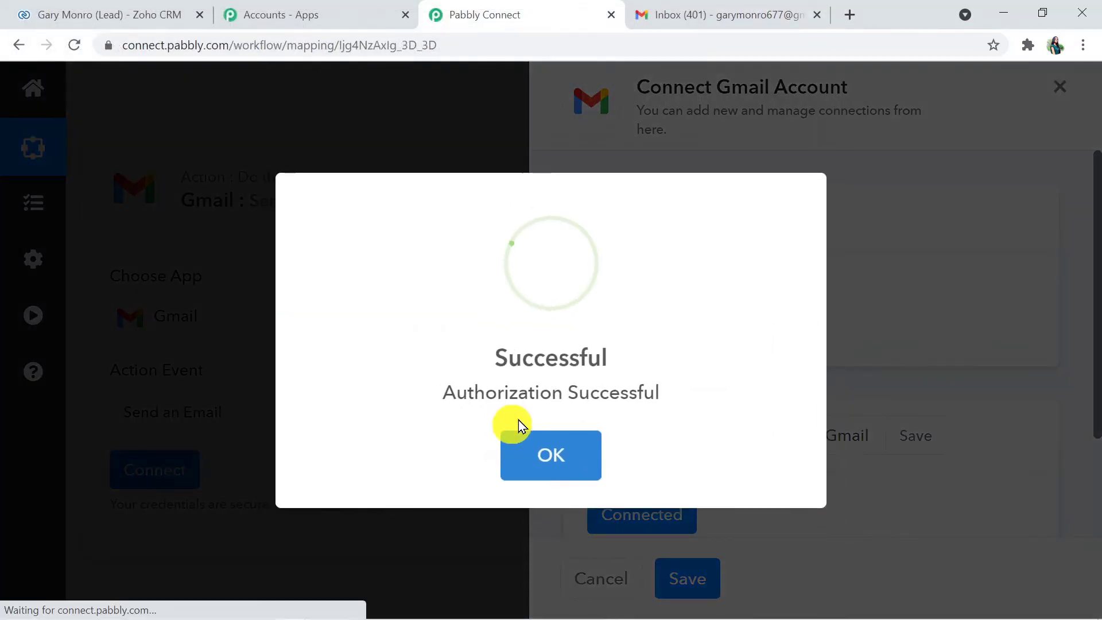
pyautogui.click(525, 443)
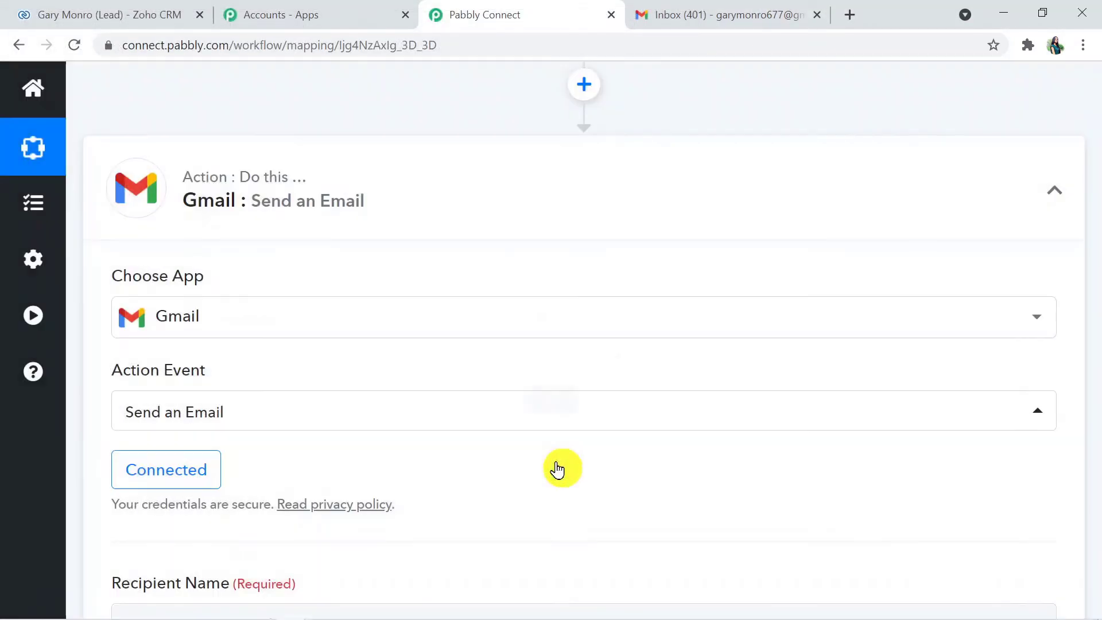
pyautogui.moveTo(1097, 335); pyautogui.dragTo(1096, 385)
# Map Recipient Name to the Zoho lead's 'Res2 Data 0 Full Name' field, found by searching 'gar'
pyautogui.click(211, 292)
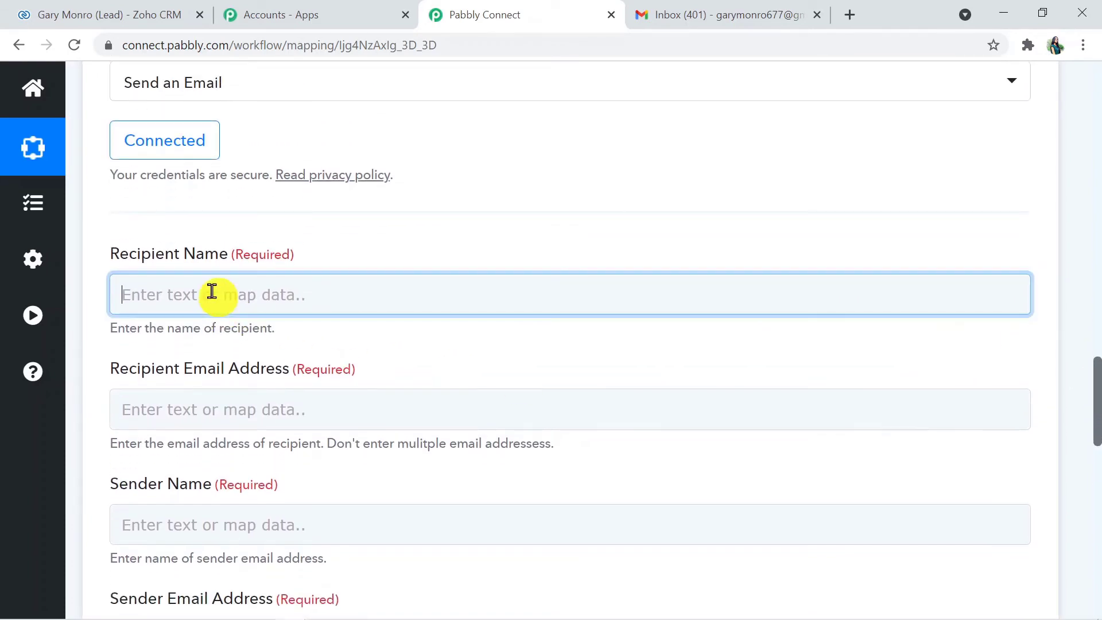
pyautogui.click(332, 452)
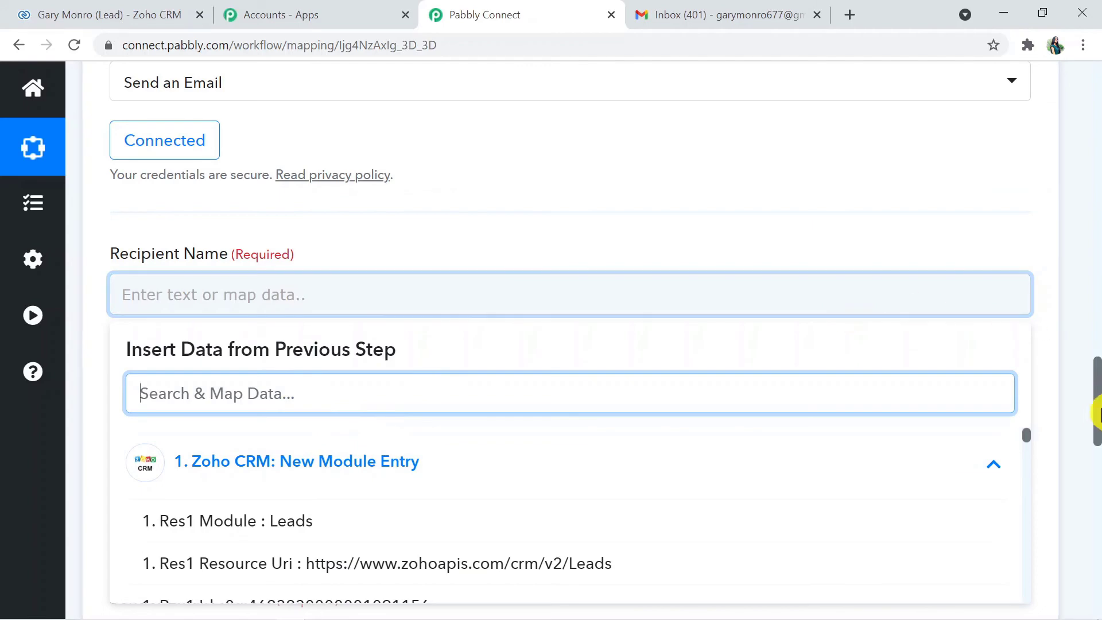
pyautogui.moveTo(1097, 414); pyautogui.dragTo(1096, 402)
pyautogui.click(375, 360)
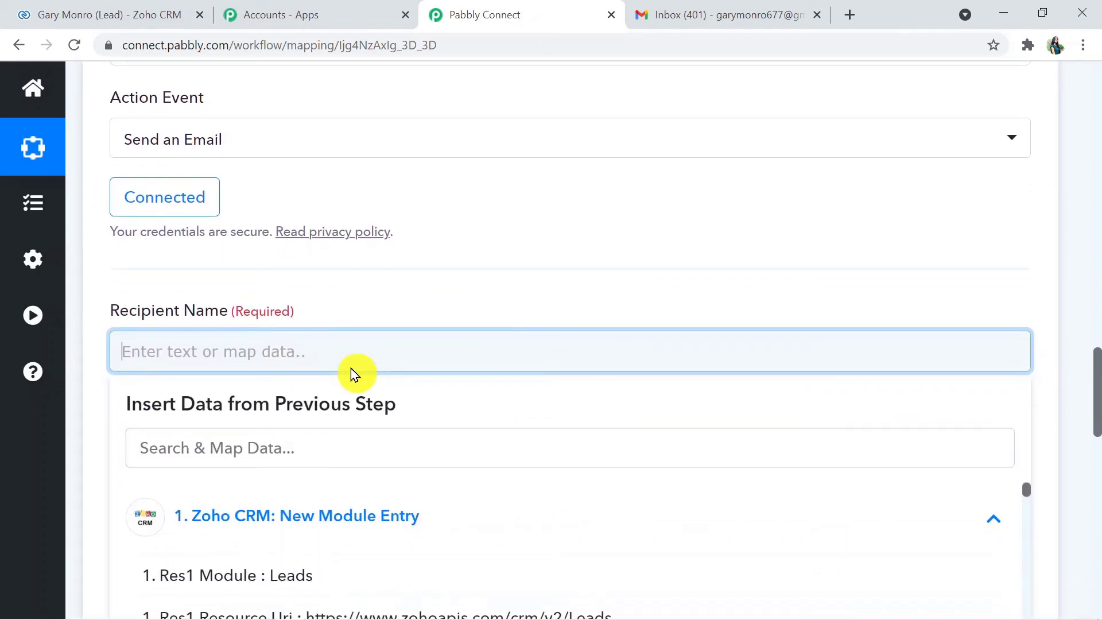
pyautogui.moveTo(1096, 386); pyautogui.dragTo(1097, 427)
pyautogui.click(385, 272)
pyautogui.click(385, 272)
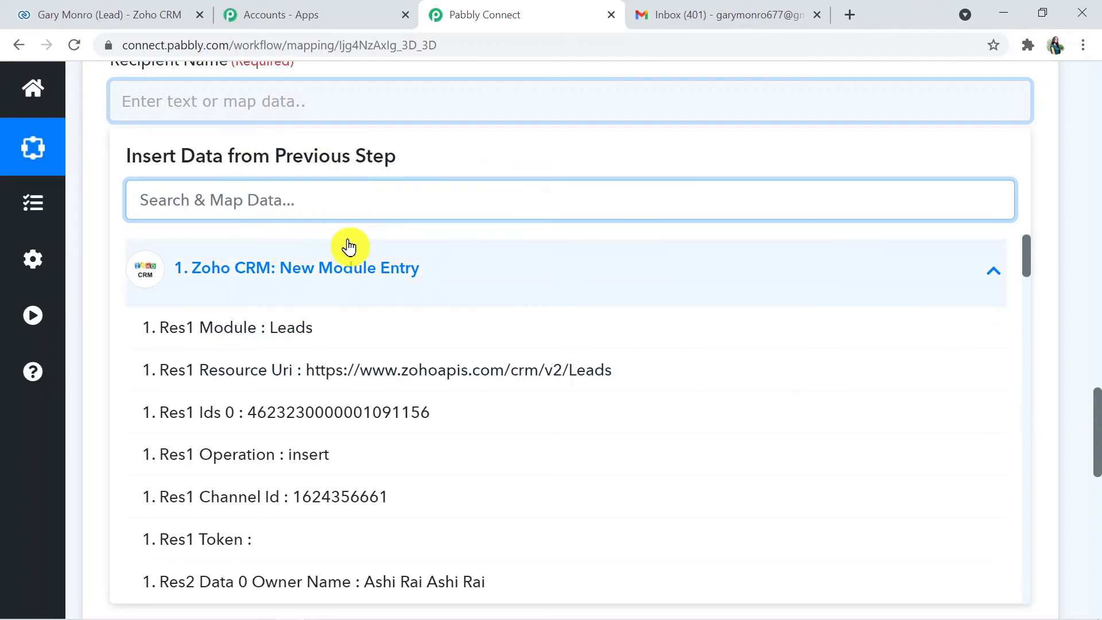
pyautogui.click(287, 102)
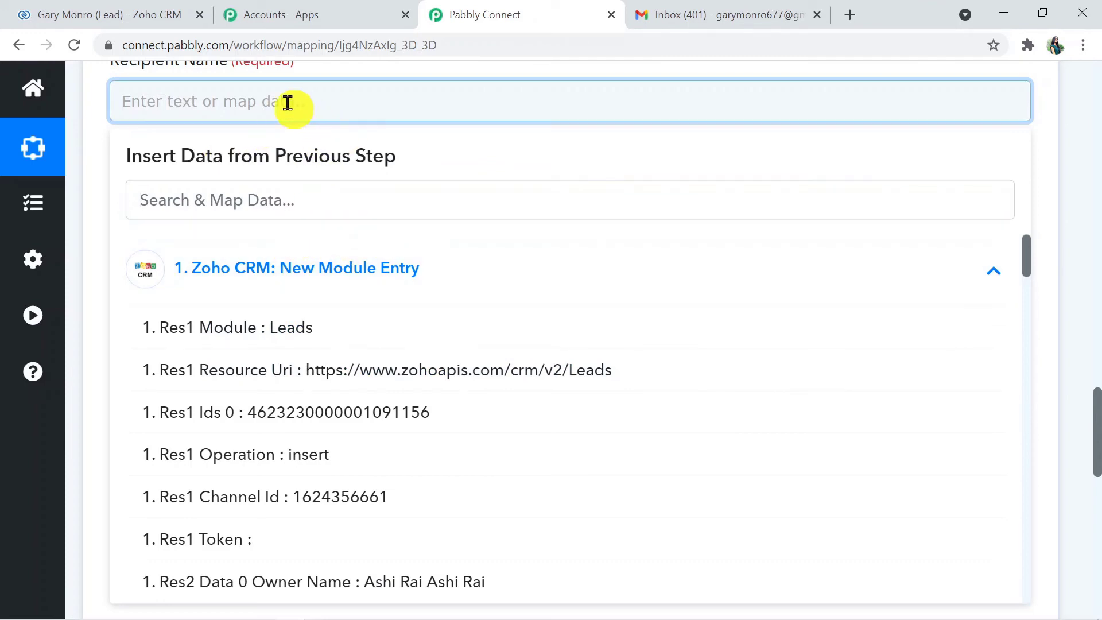
pyautogui.click(230, 197)
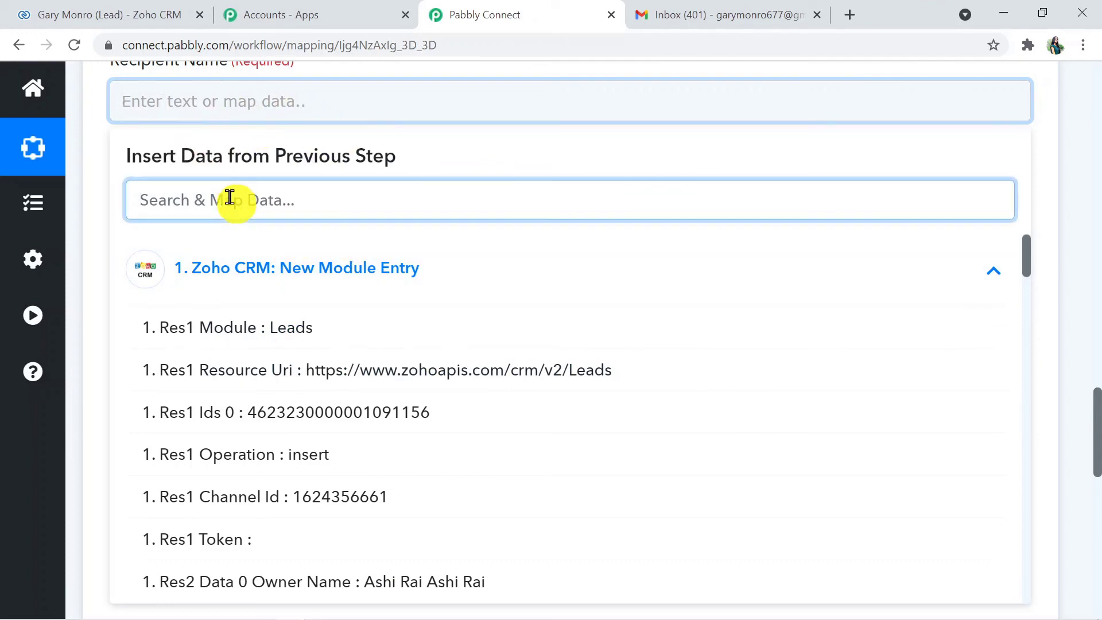
pyautogui.write('gar')
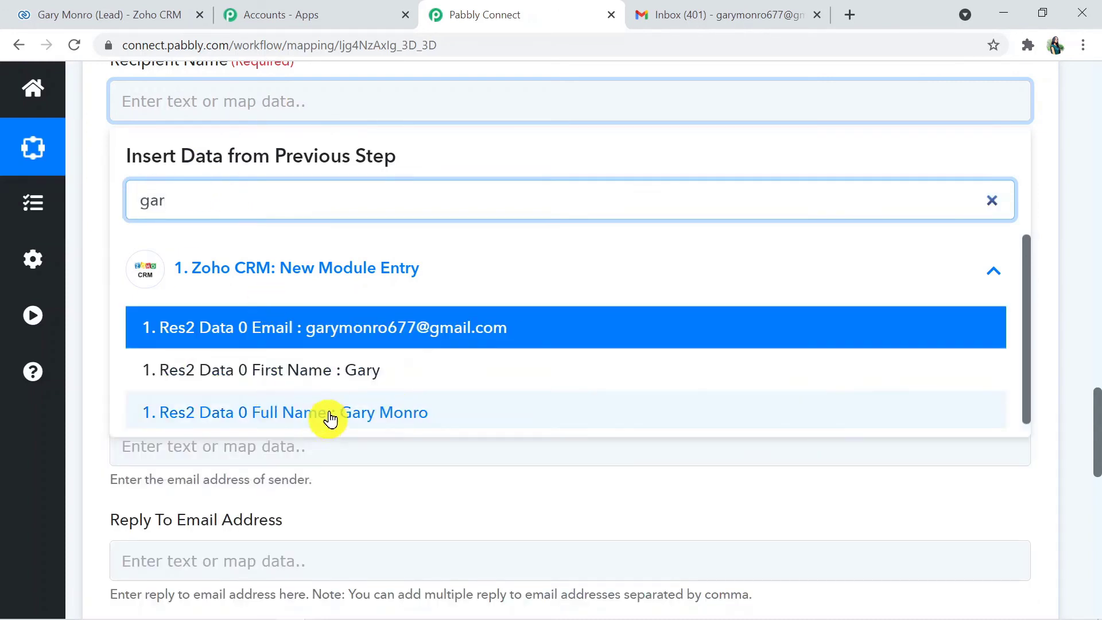
pyautogui.click(392, 411)
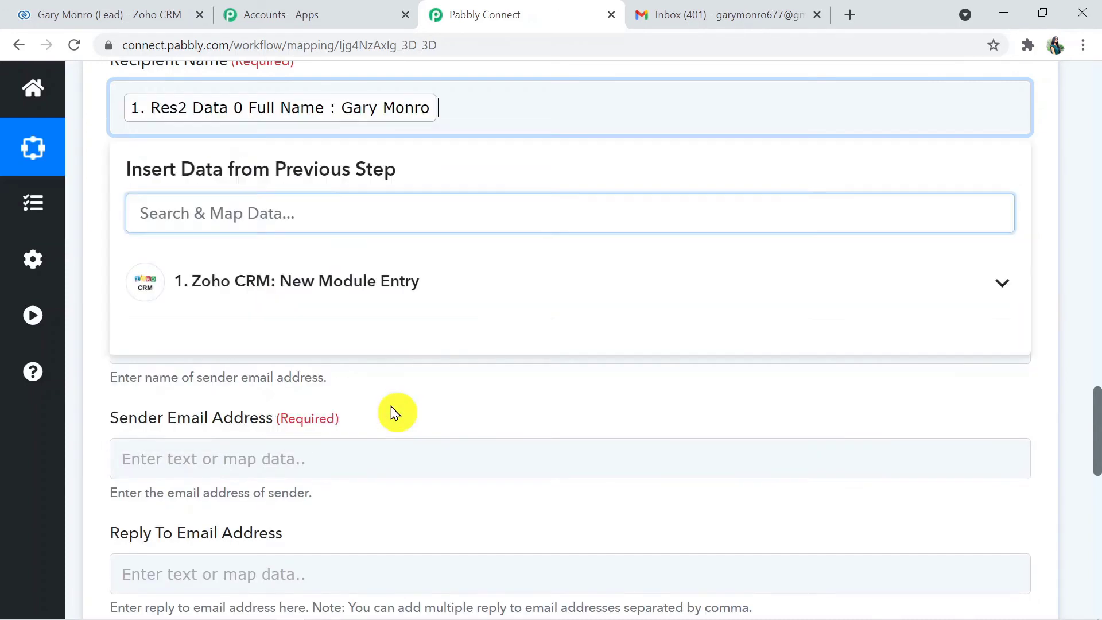
pyautogui.click(1081, 253)
# Map Recipient Email Address to the lead's Email field, found by searching 'ema'
pyautogui.click(390, 230)
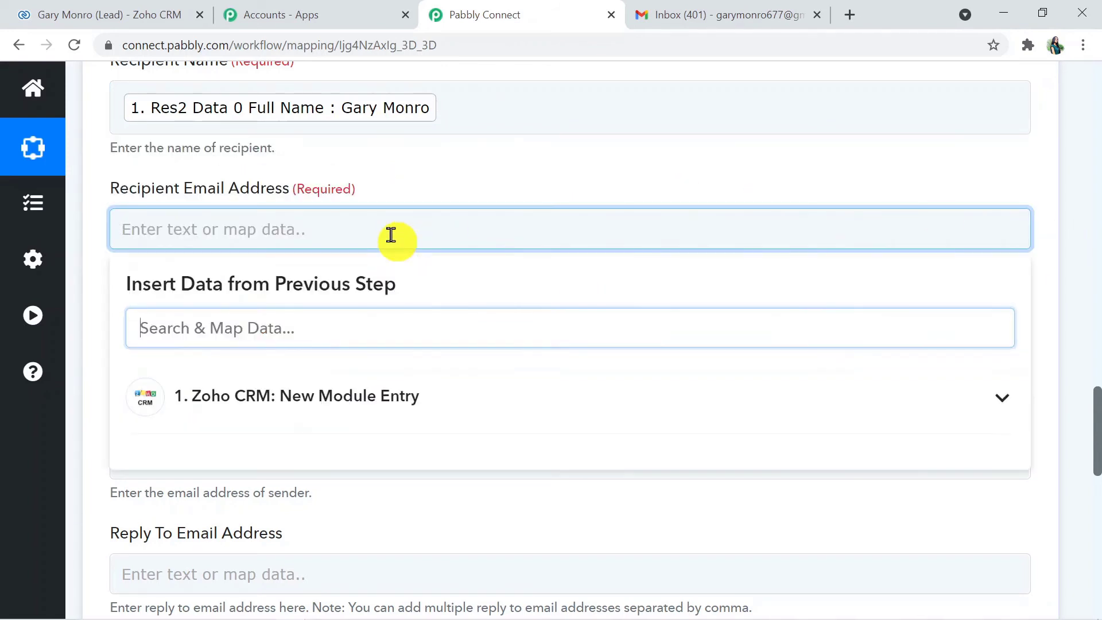
pyautogui.write('ema')
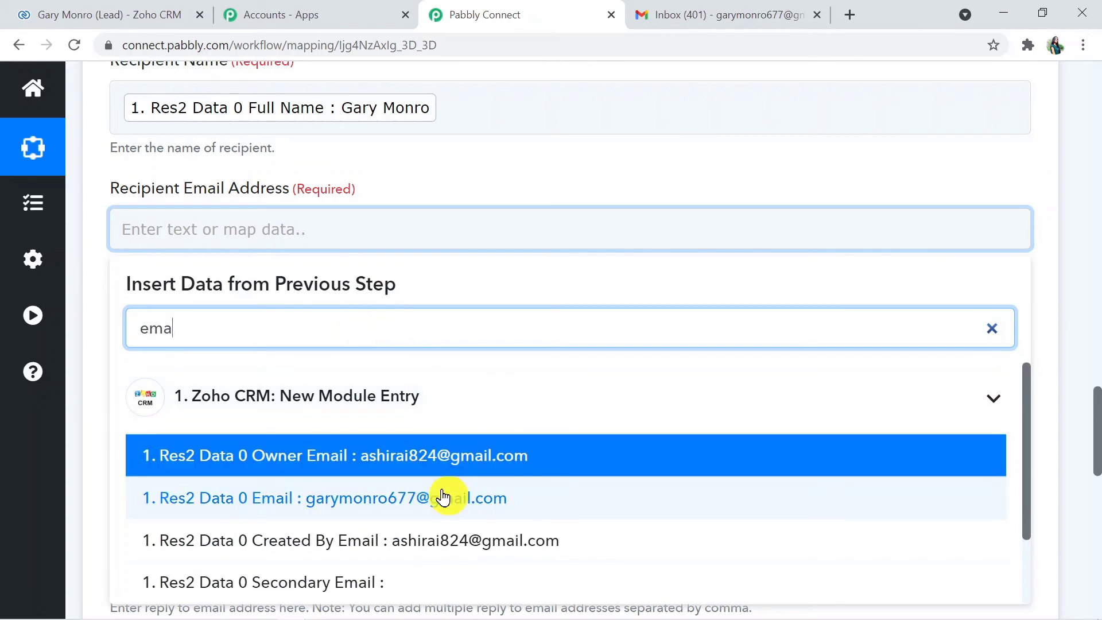
pyautogui.click(428, 511)
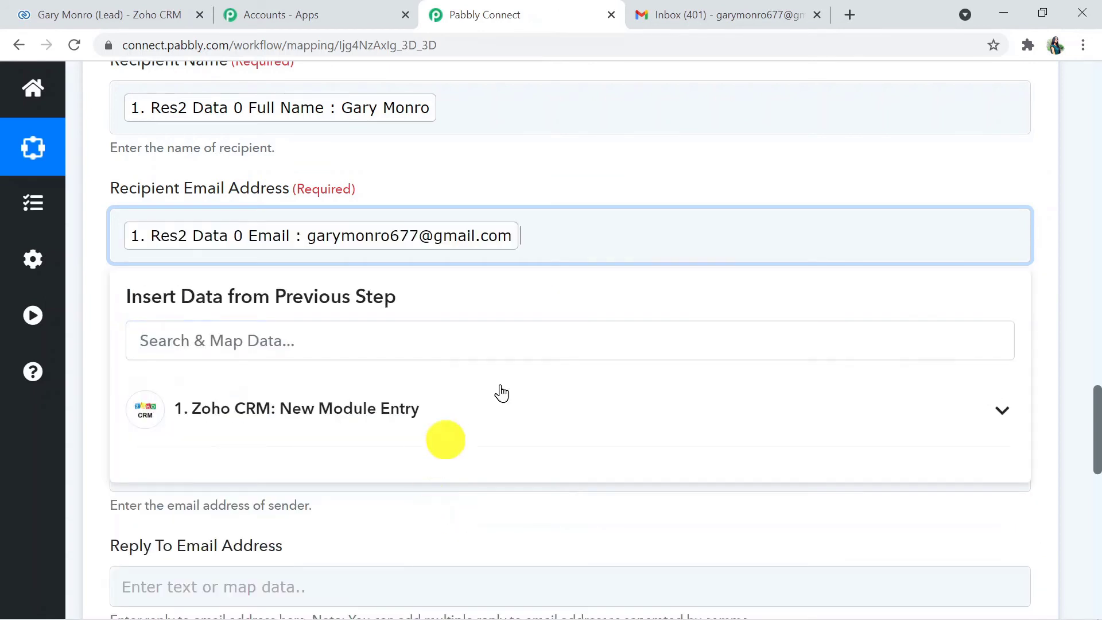
pyautogui.click(1088, 390)
# Map Sender Name to the Zoho lead owner's name
pyautogui.click(692, 357)
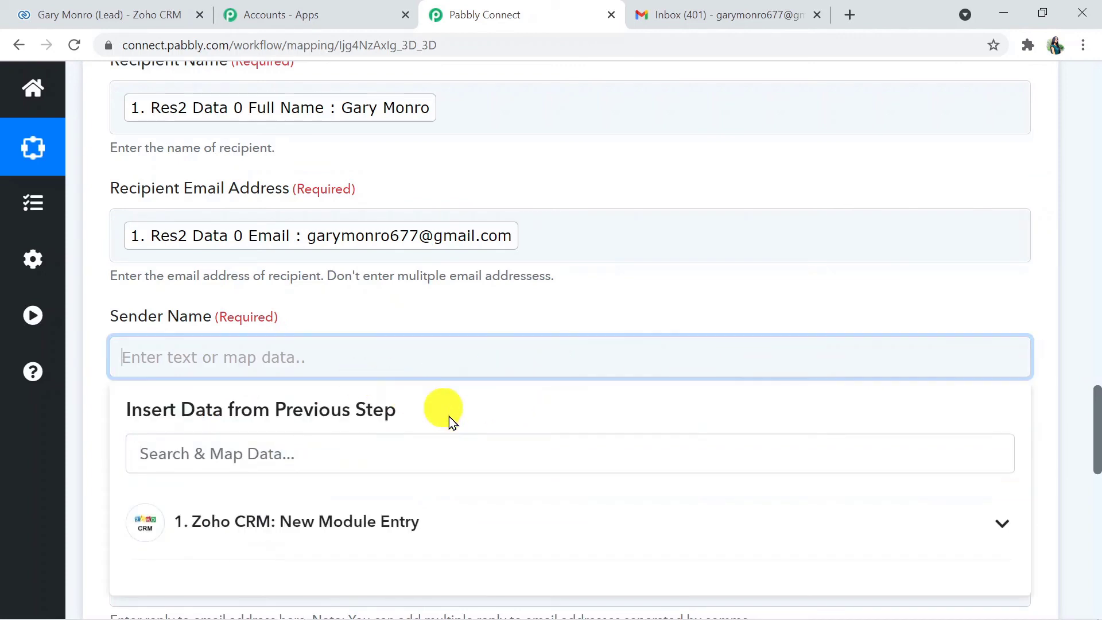
pyautogui.click(430, 522)
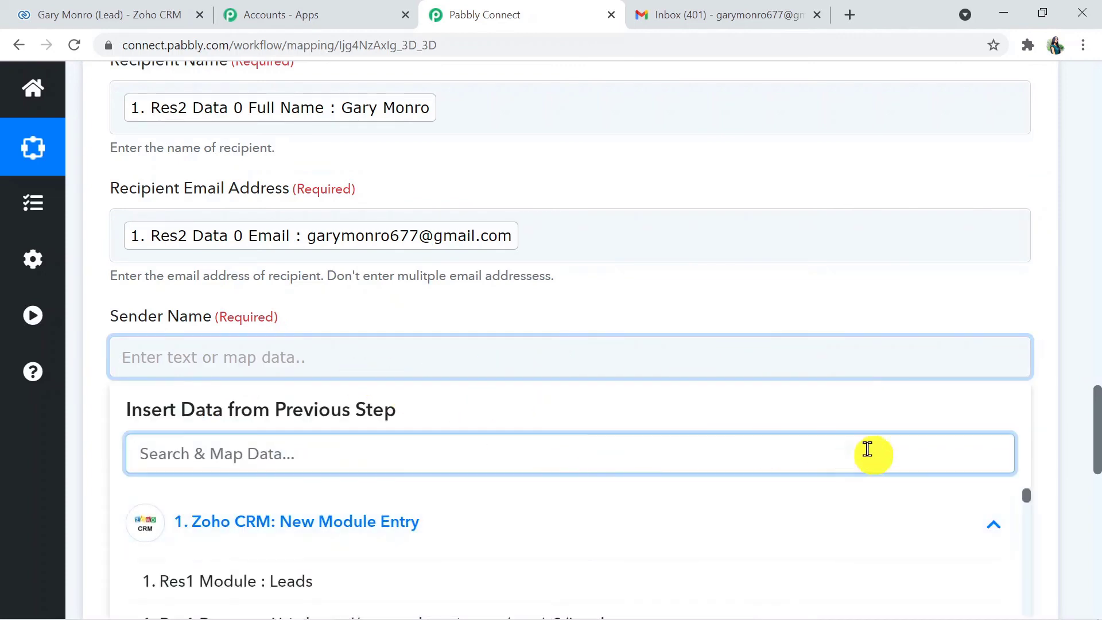
pyautogui.moveTo(1096, 448); pyautogui.dragTo(1096, 501)
pyautogui.scroll(-1, 1097, 500)
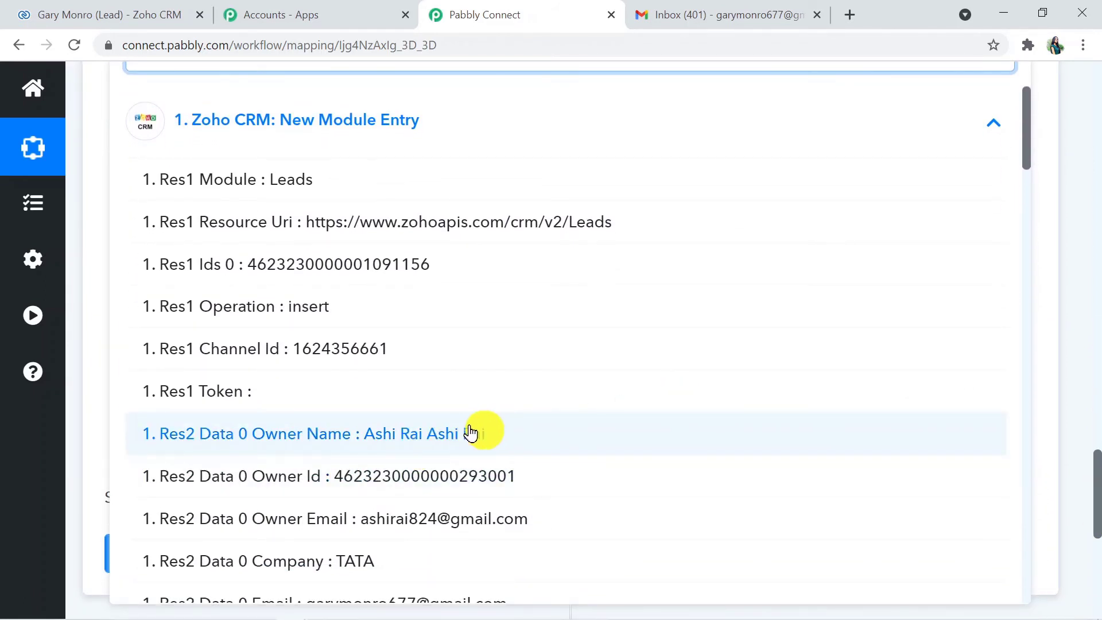
pyautogui.click(424, 437)
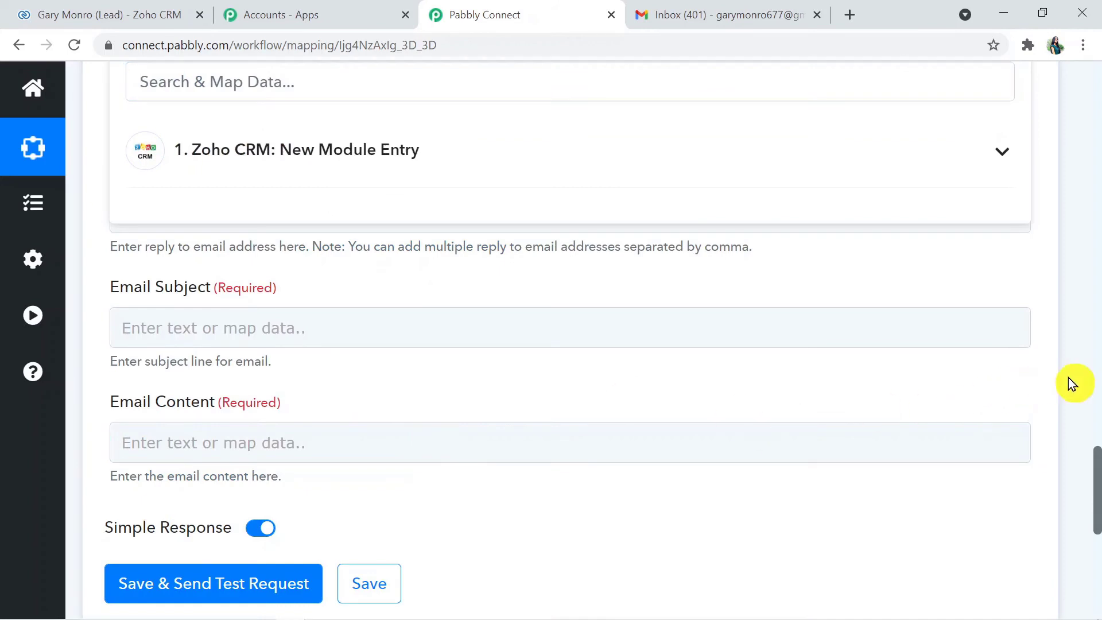
# Map Sender Email Address to the lead owner's email, found by searching 'ema'
pyautogui.click(419, 103)
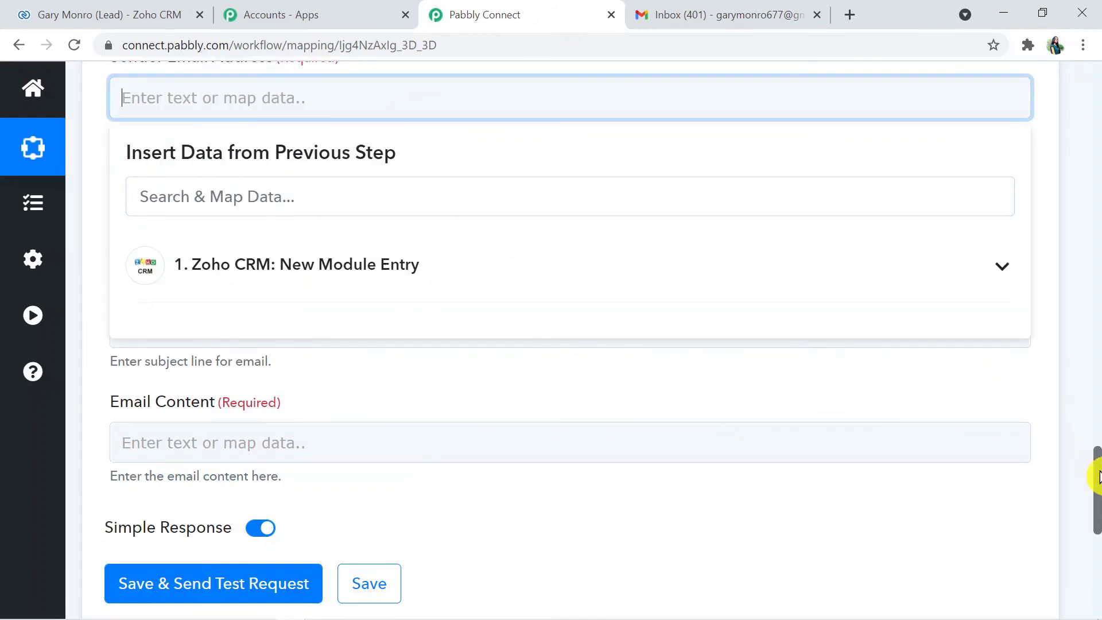
pyautogui.moveTo(1096, 479); pyautogui.dragTo(1097, 449)
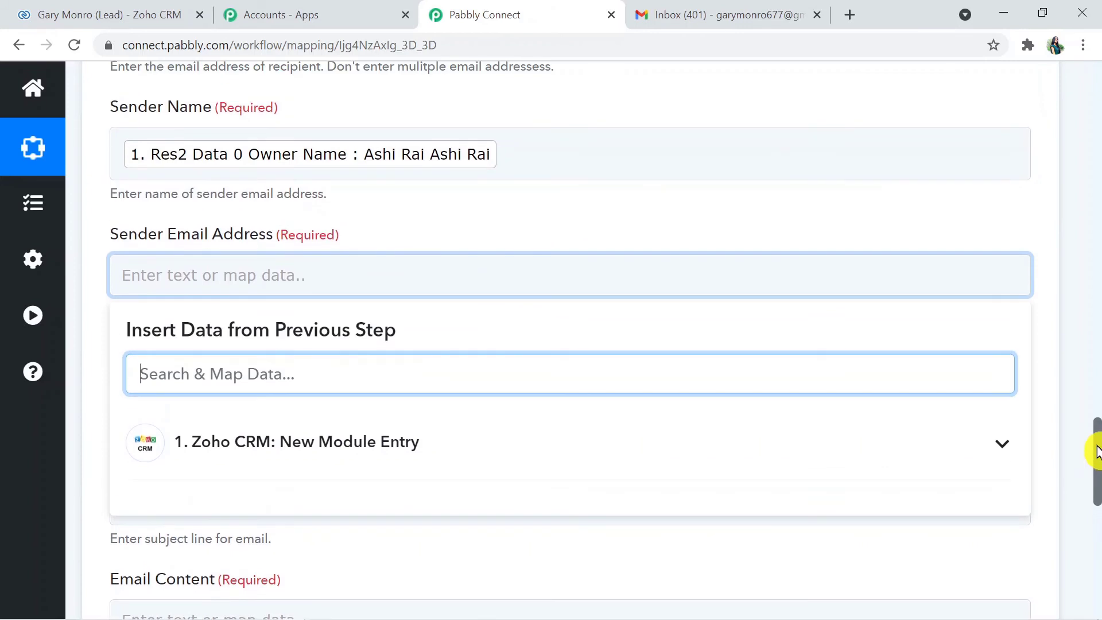
pyautogui.click(354, 439)
pyautogui.write('ema')
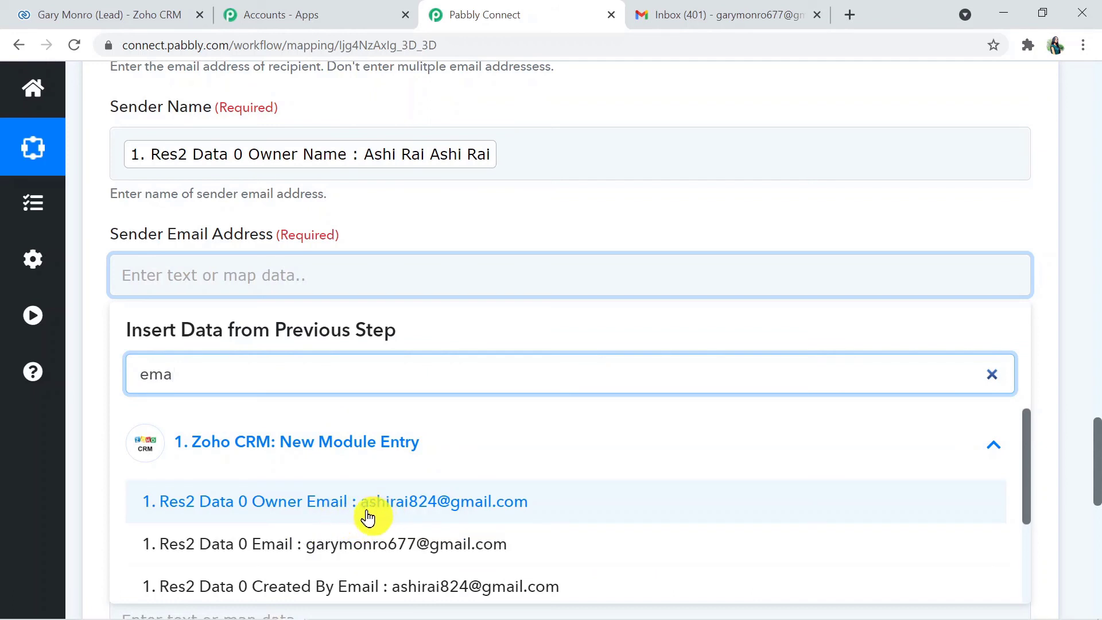
pyautogui.click(314, 505)
pyautogui.click(315, 509)
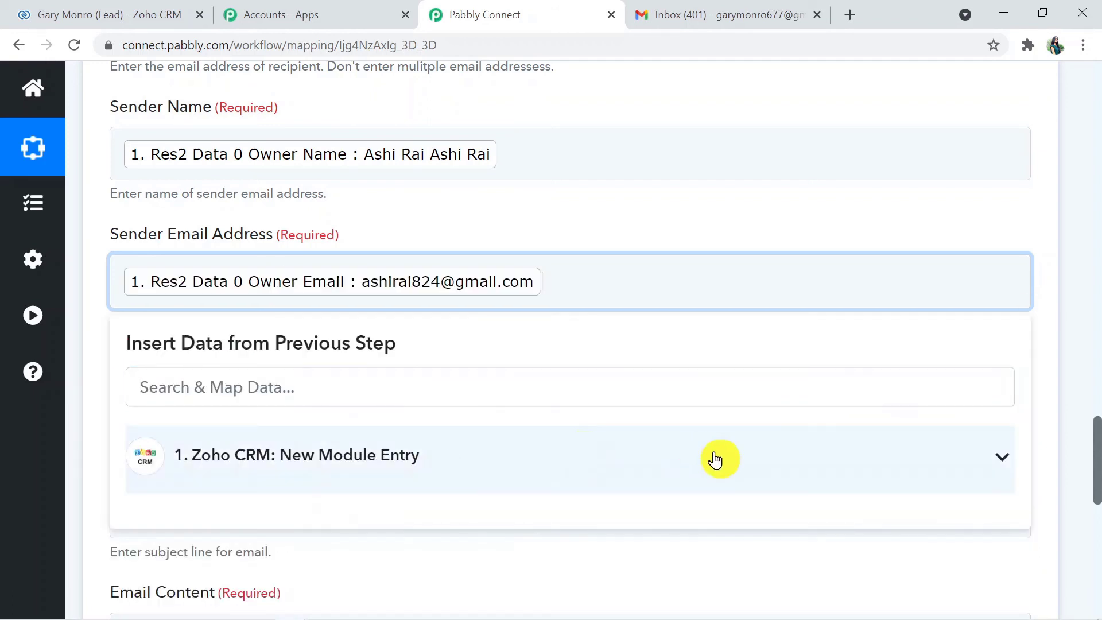
pyautogui.click(1081, 389)
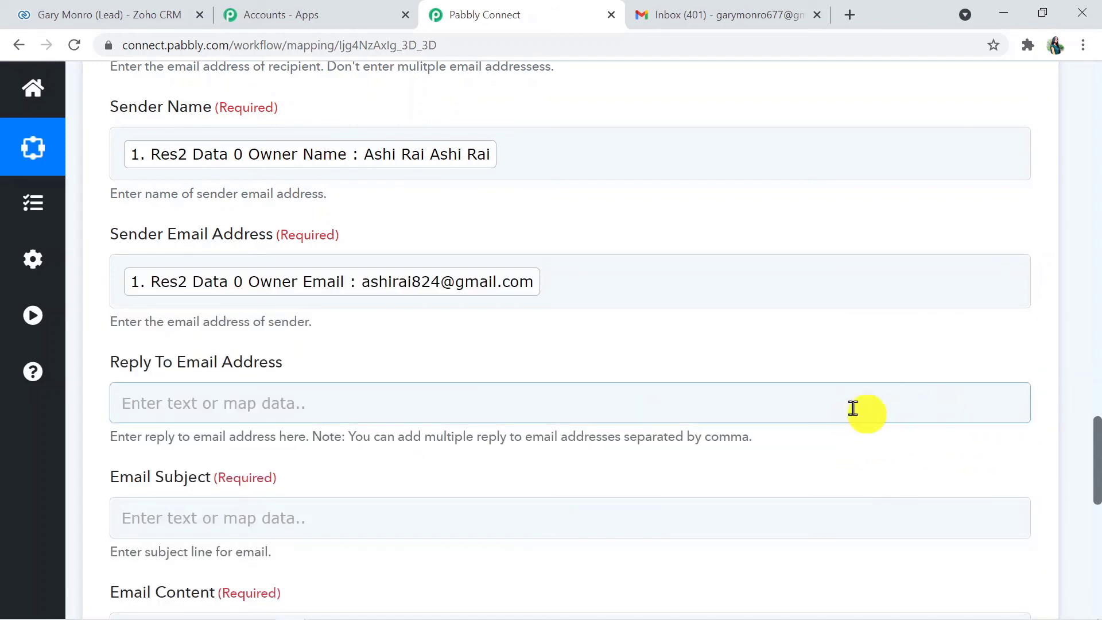
pyautogui.moveTo(1095, 456); pyautogui.dragTo(1095, 496)
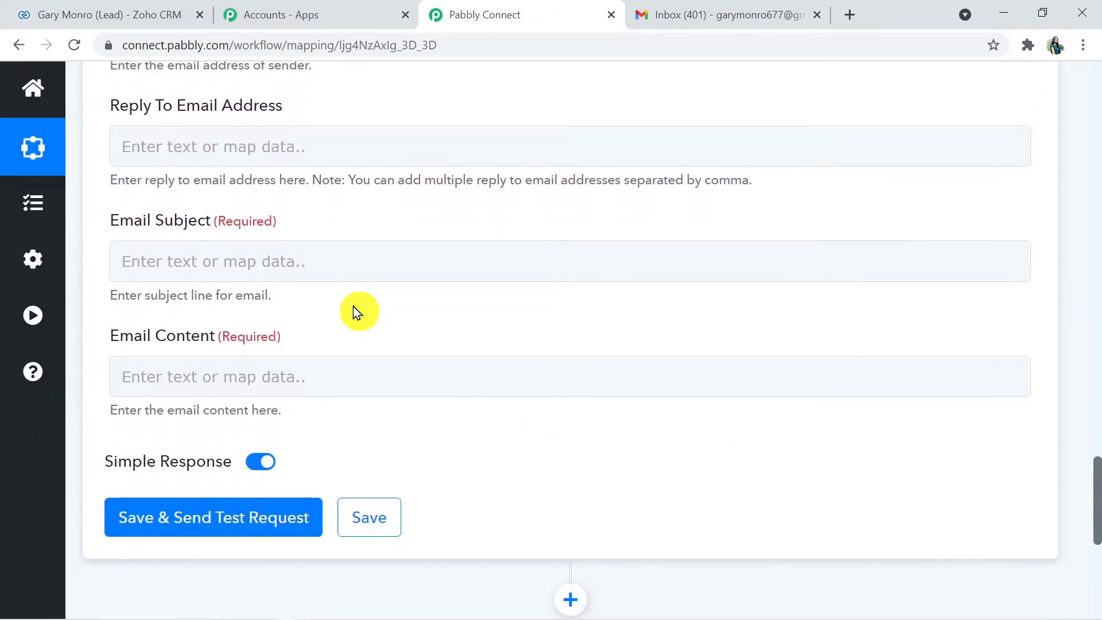
# Set the subject to 'Lead Created' and write 'Hey,' with 'Thankyou for your interest.' on its own line
pyautogui.click(290, 250)
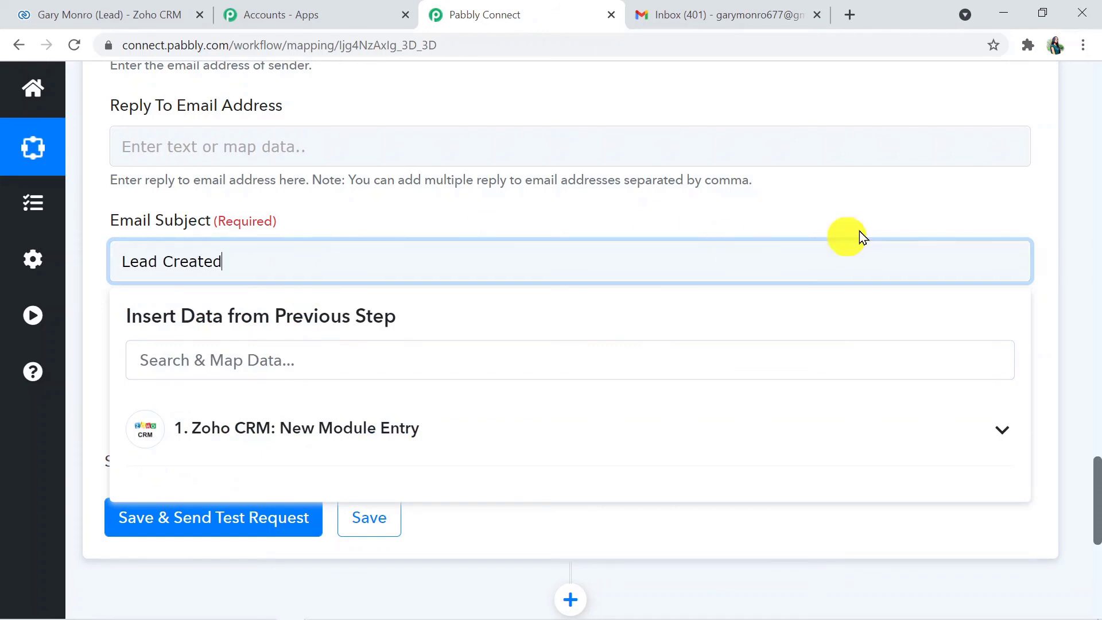
pyautogui.click(1071, 362)
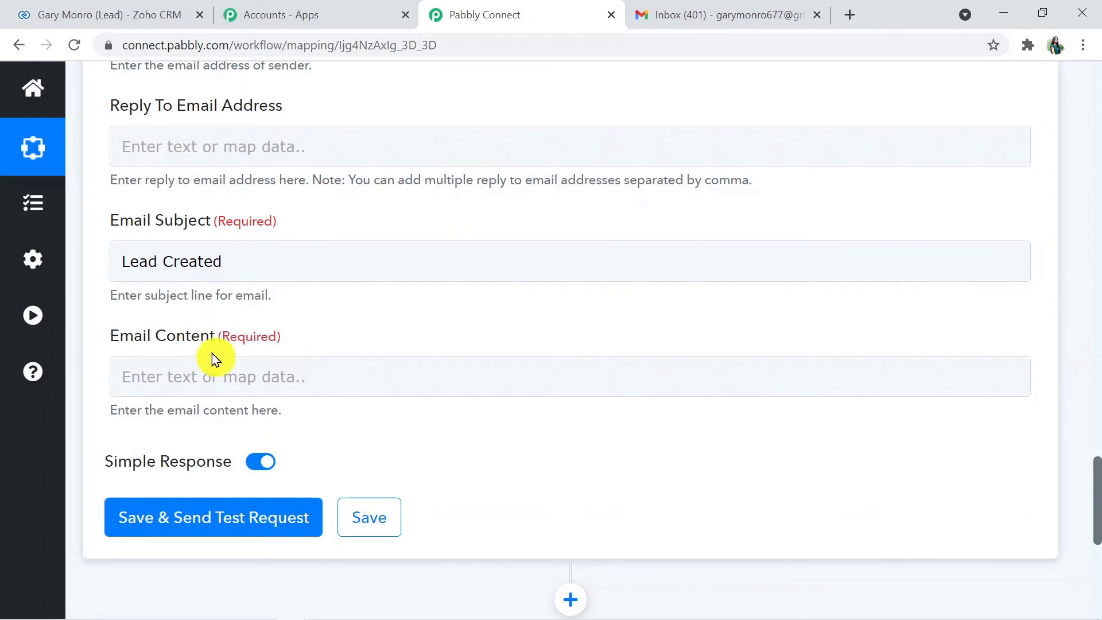
pyautogui.click(180, 370)
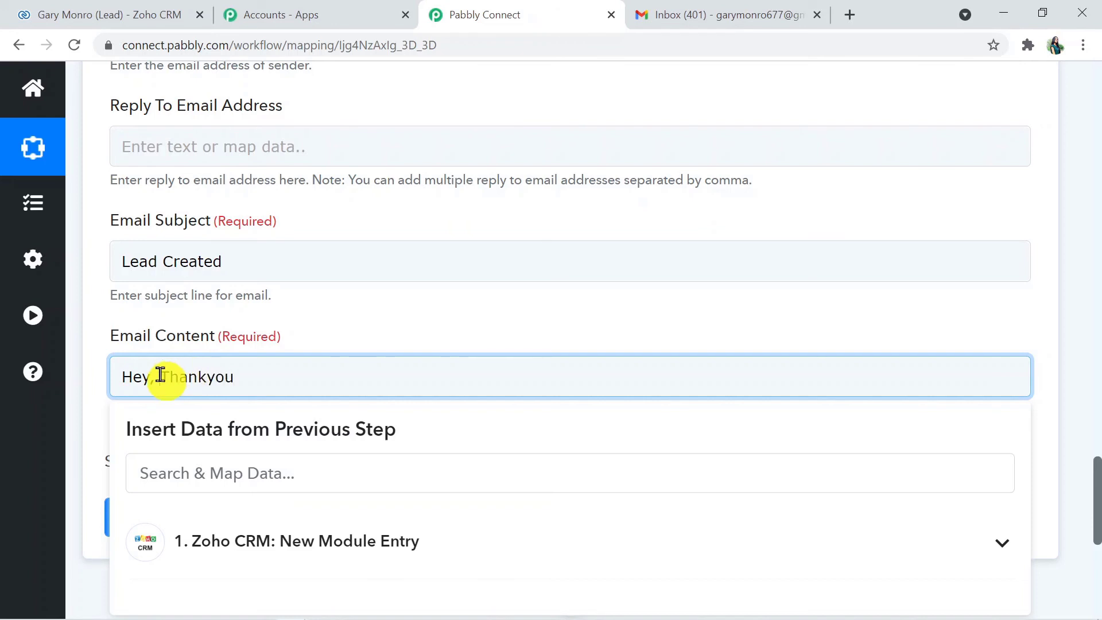
pyautogui.click(160, 375)
pyautogui.press('Return')
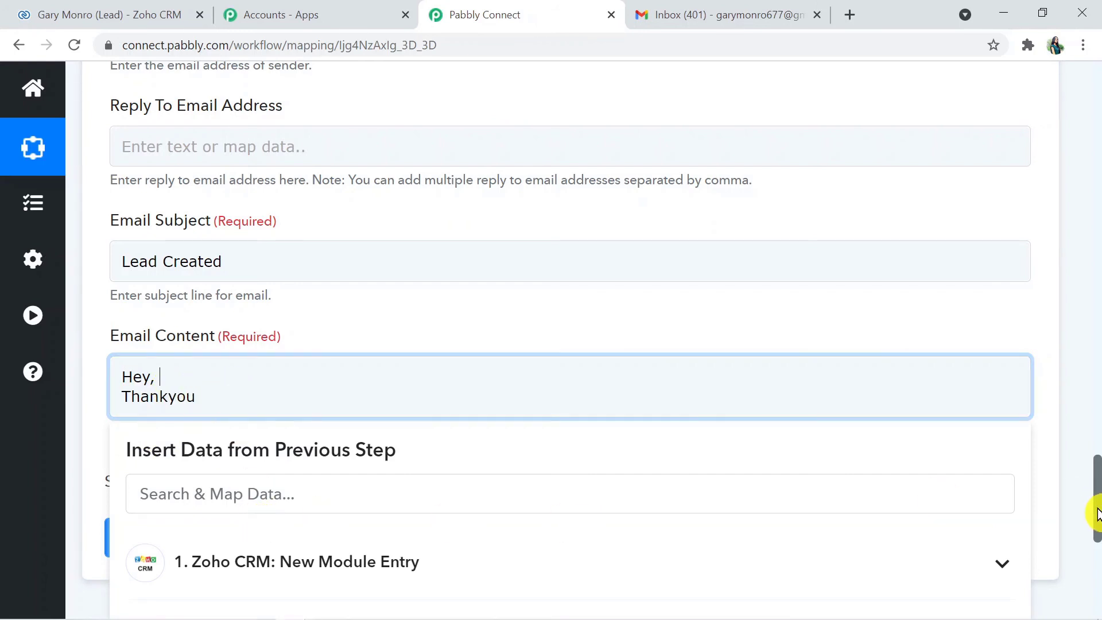
# Insert the lead's Full Name after 'Hey,' in the email content
pyautogui.scroll(-3, 1096, 510)
pyautogui.click(462, 364)
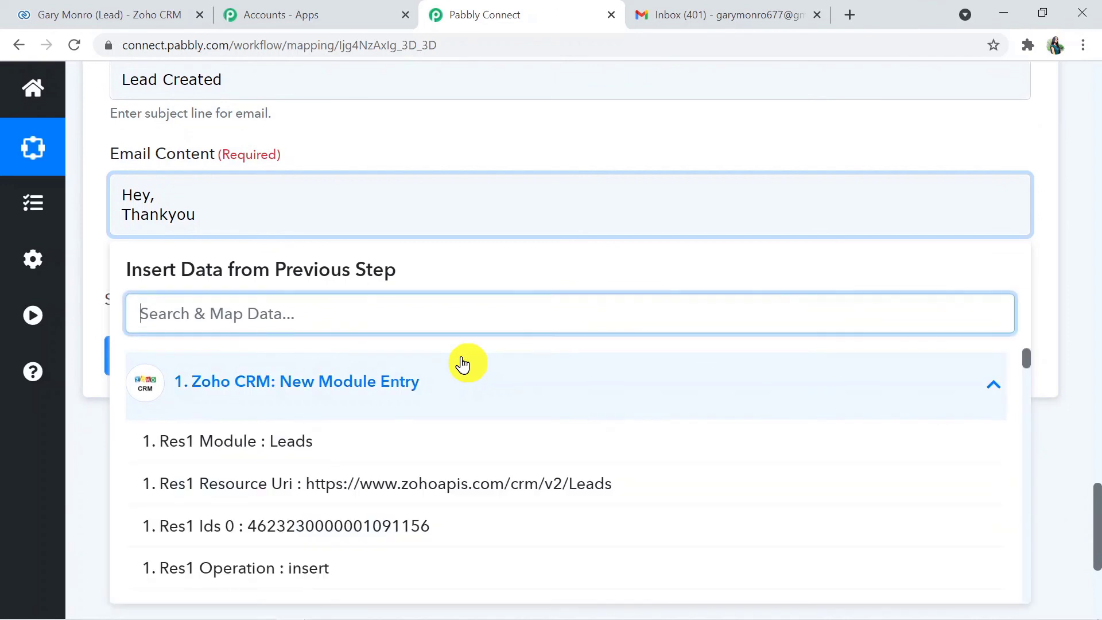
pyautogui.write('nam')
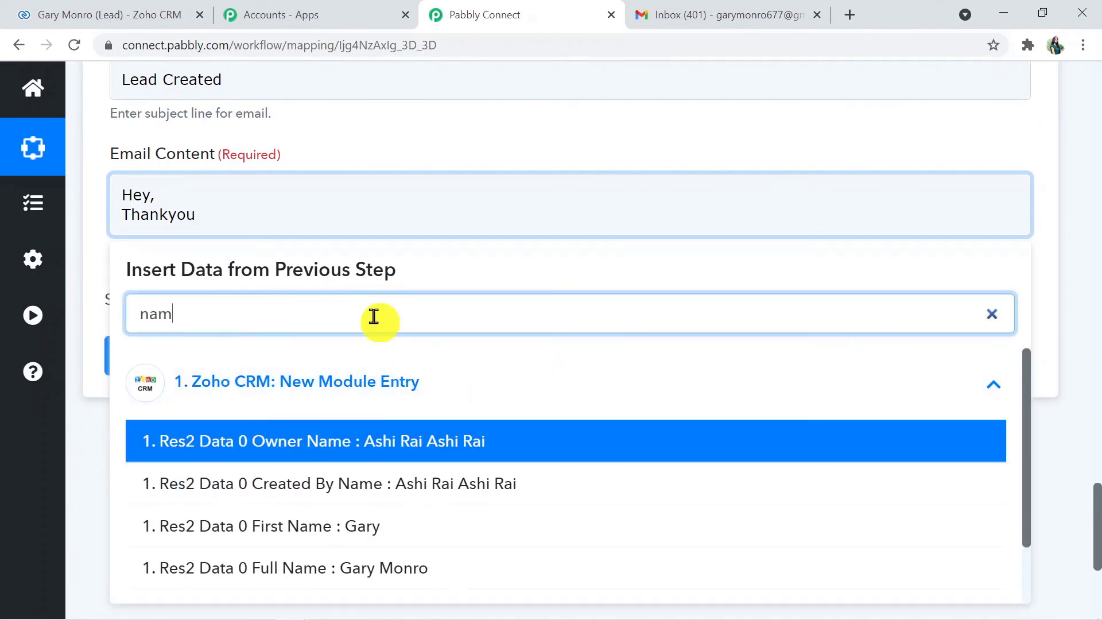
pyautogui.click(373, 567)
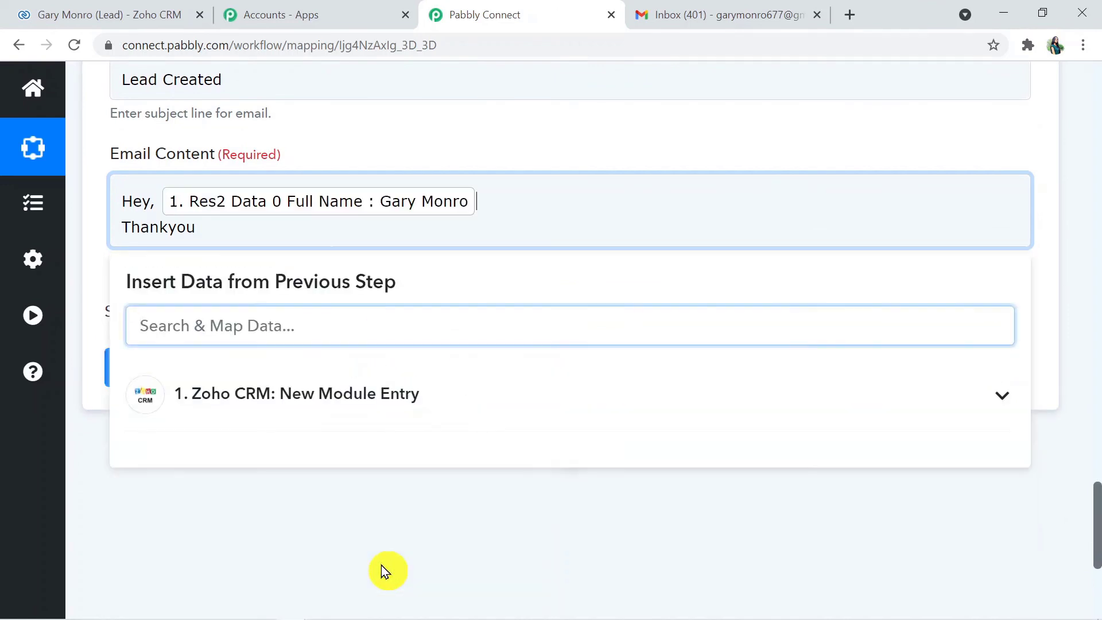
pyautogui.click(230, 231)
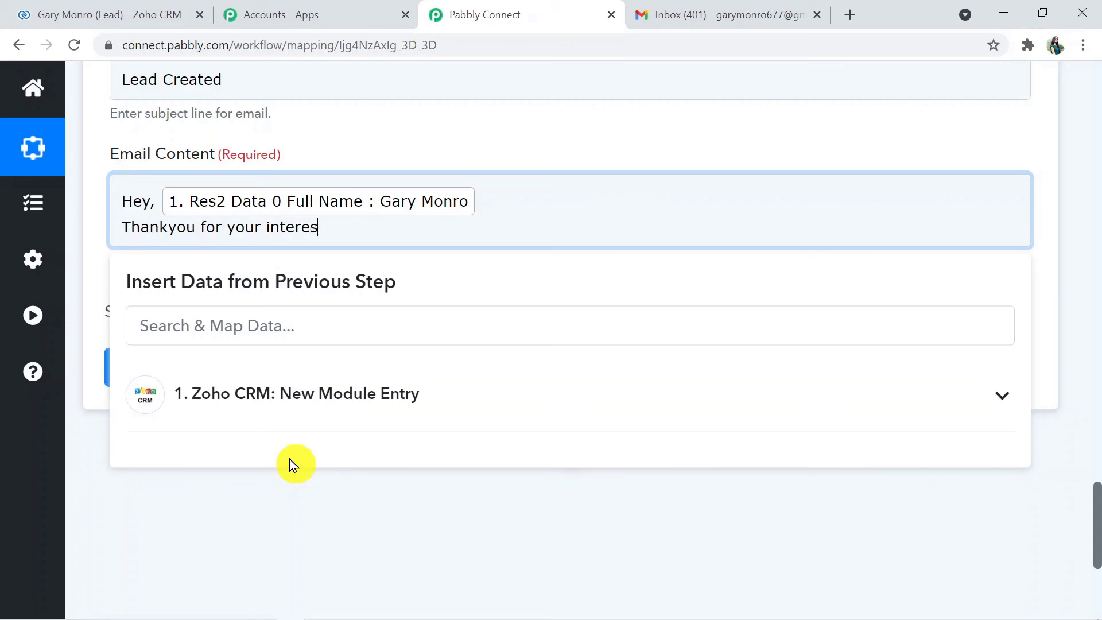
pyautogui.click(306, 583)
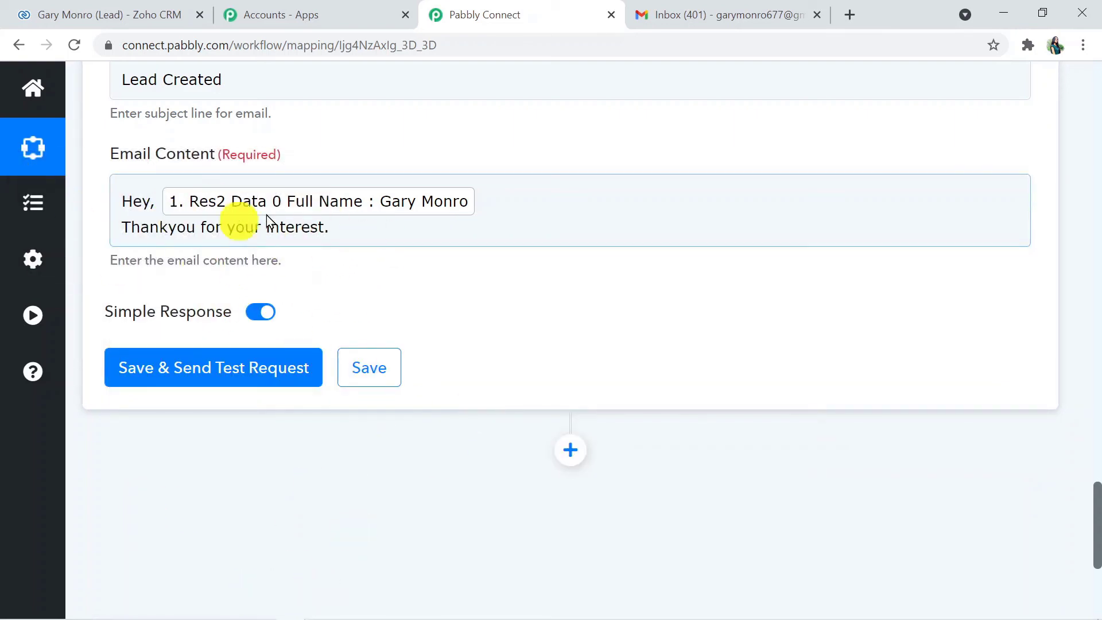
pyautogui.moveTo(1096, 525); pyautogui.dragTo(1092, 516)
# Save the Gmail action, send the test email, and check the response shows LabelIds SENT
pyautogui.click(200, 463)
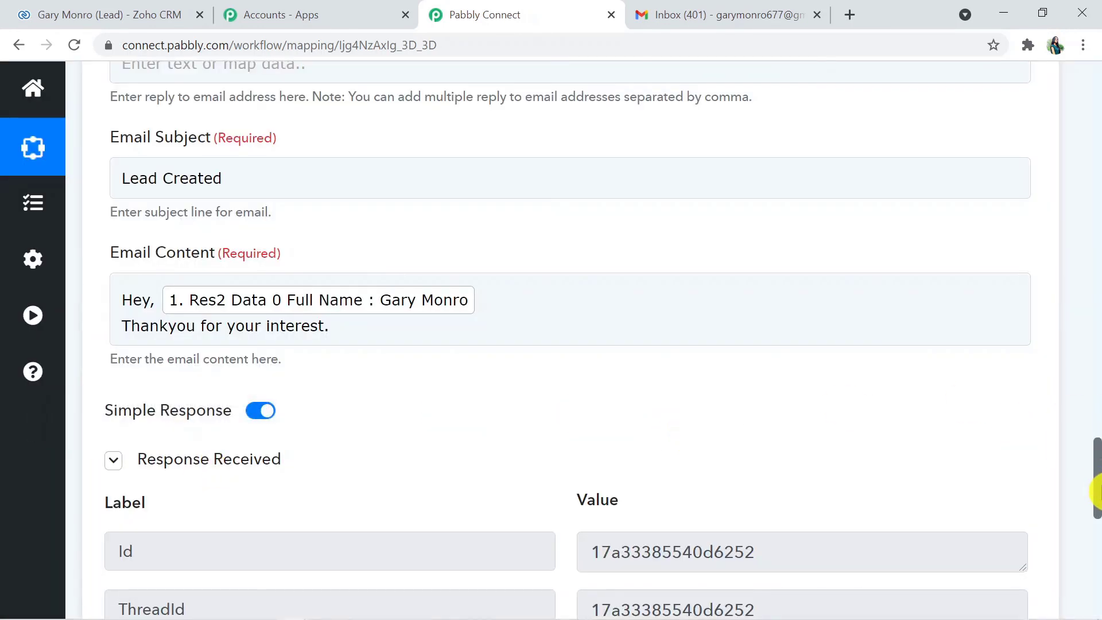
pyautogui.moveTo(1096, 491); pyautogui.dragTo(1096, 545)
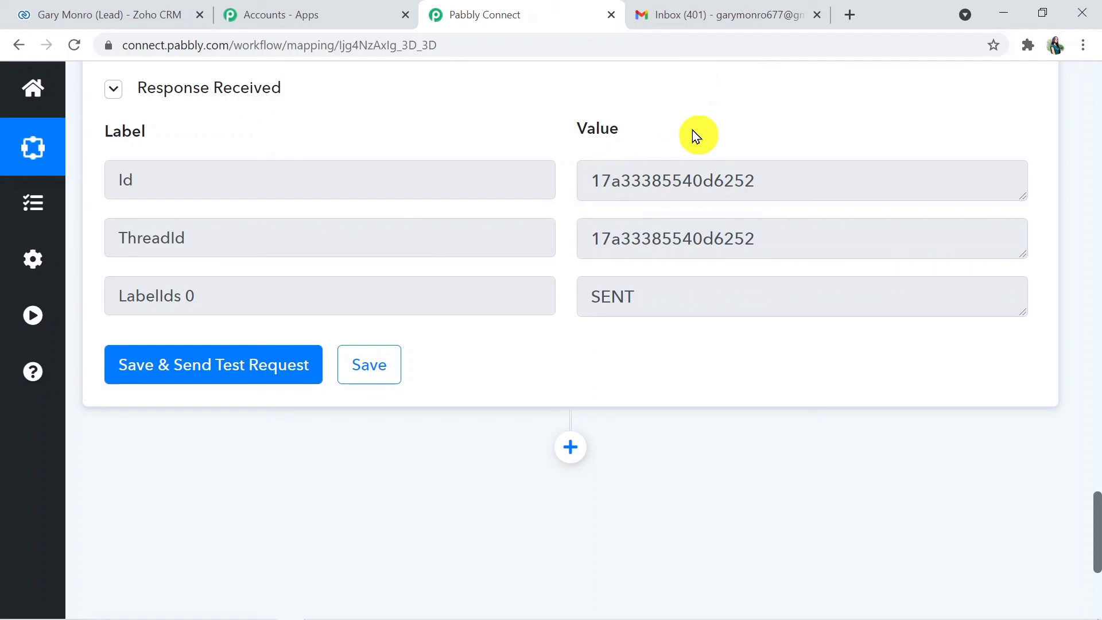
pyautogui.click(706, 16)
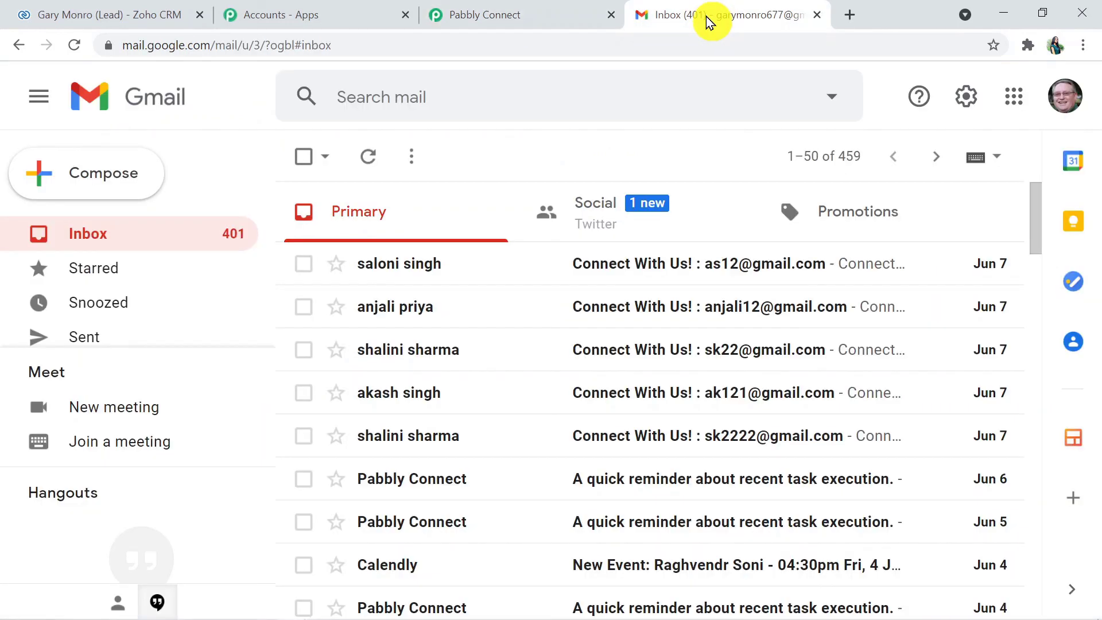
# Reload the Gmail inbox and open the new 'Lead Created' test email greeting the lead
pyautogui.click(437, 51)
pyautogui.press('Return')
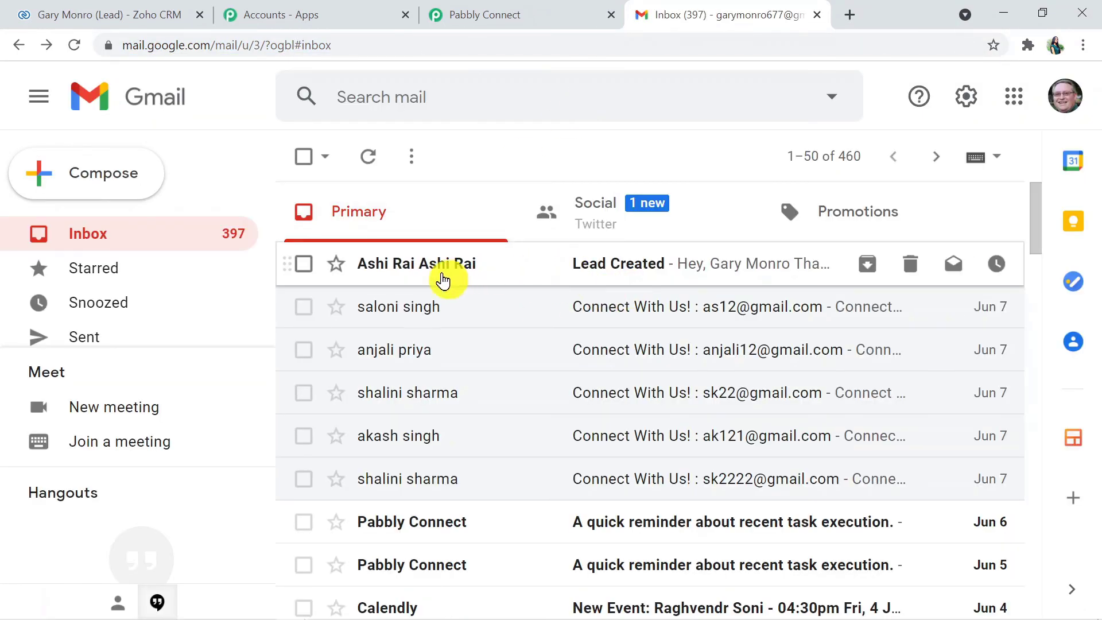
pyautogui.click(463, 276)
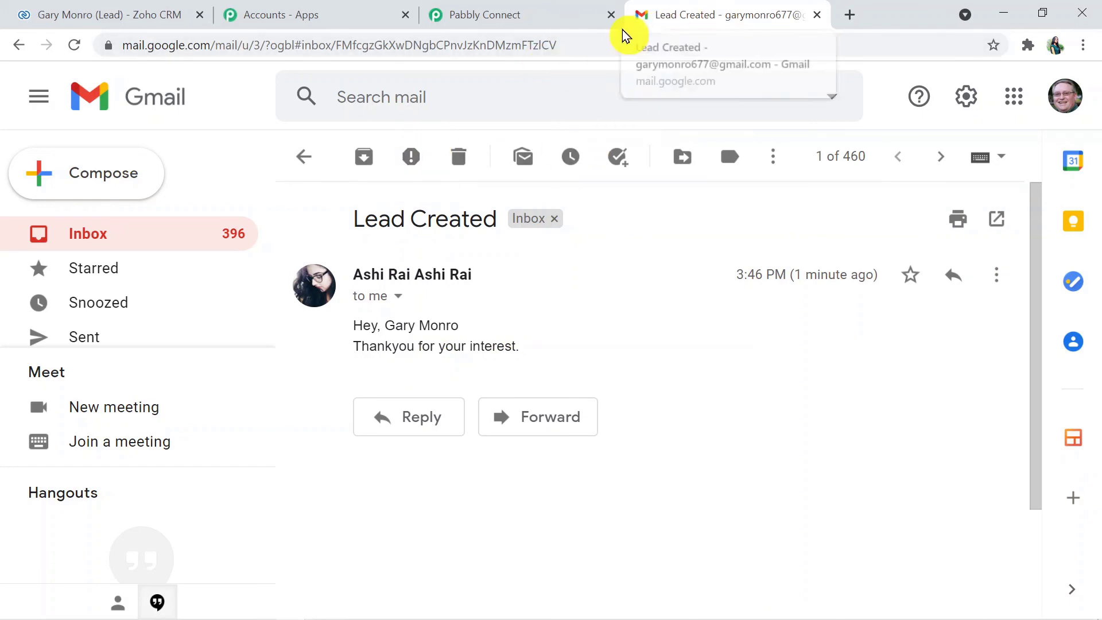
# In Pabbly Connect, collapse the Gmail Send an Email and Zoho CRM trigger cards, then select the page address
pyautogui.click(514, 19)
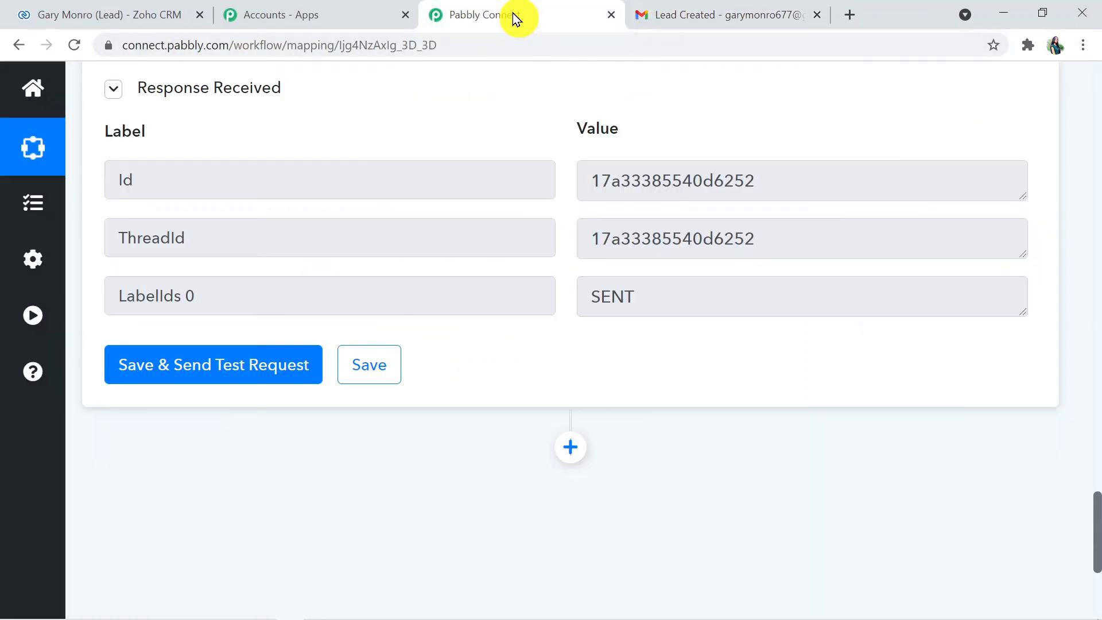
pyautogui.moveTo(1097, 531); pyautogui.dragTo(1094, 296)
pyautogui.click(750, 339)
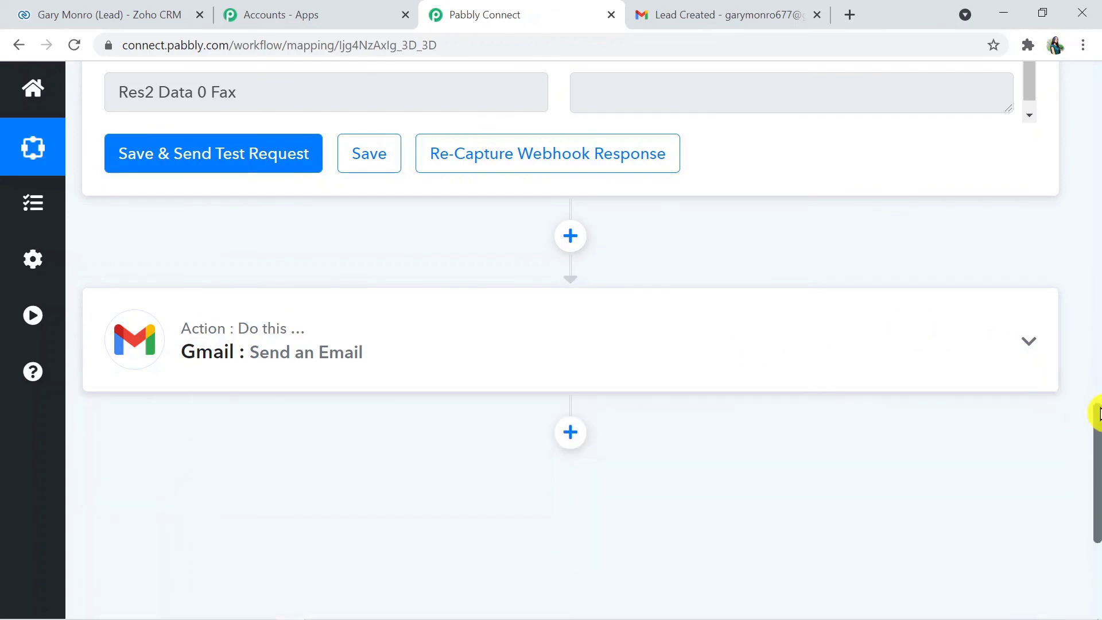
pyautogui.moveTo(1097, 450); pyautogui.dragTo(1096, 158)
pyautogui.click(761, 151)
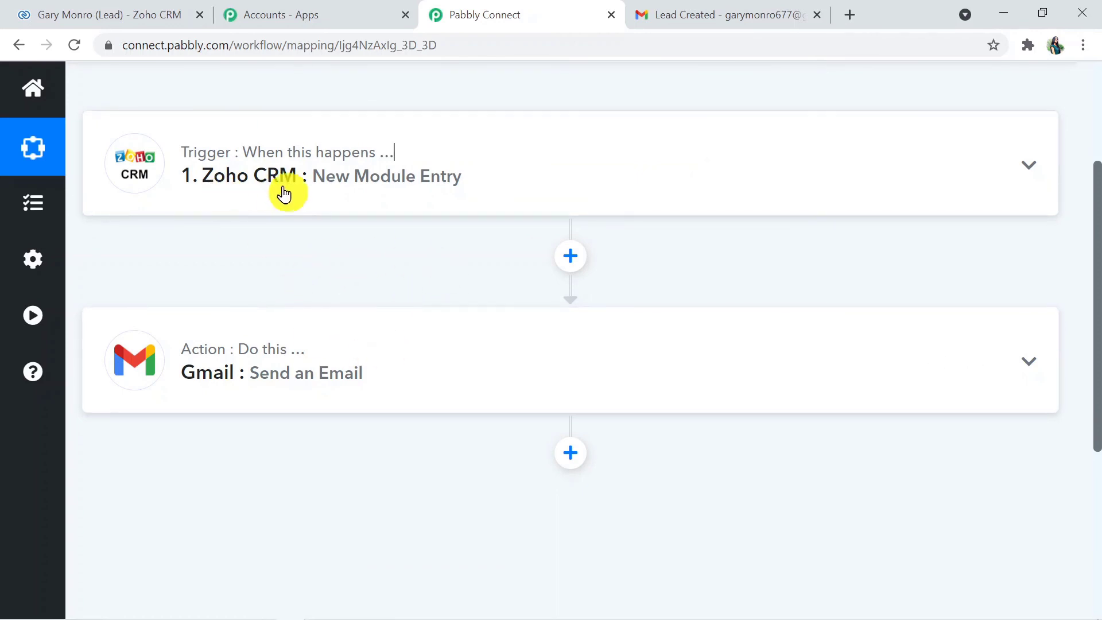
pyautogui.moveTo(292, 362)
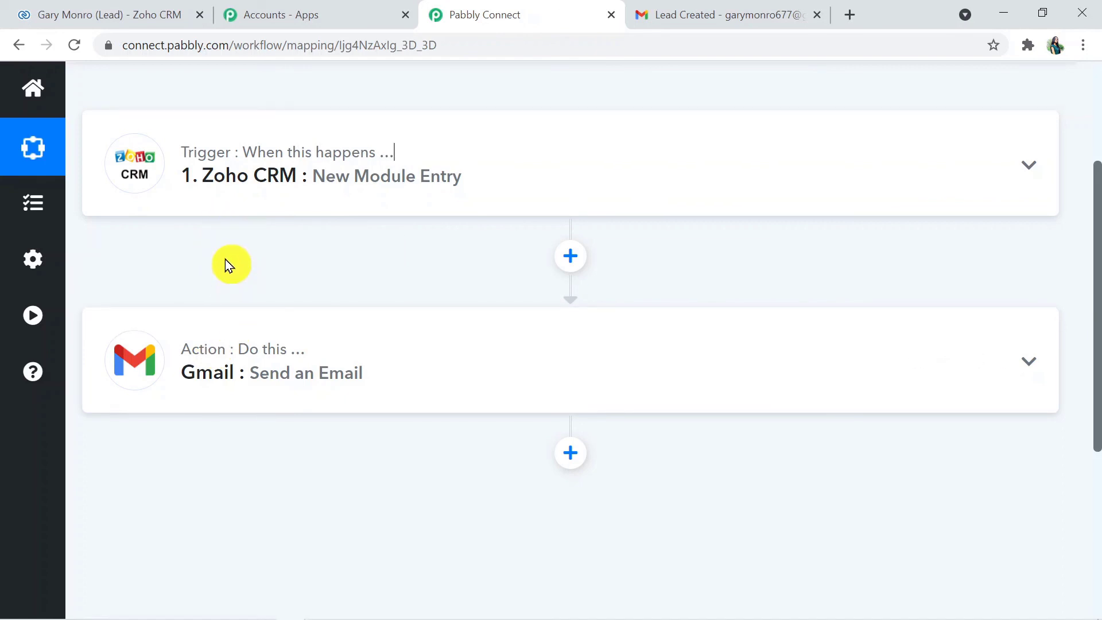
pyautogui.hotkey('ctrl', 'l')
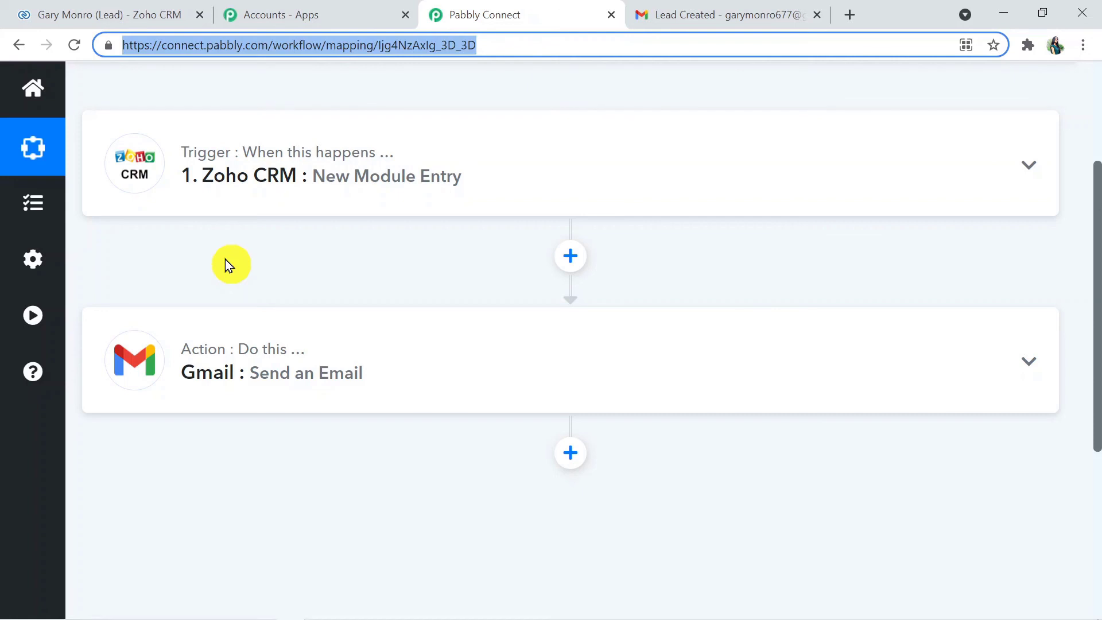